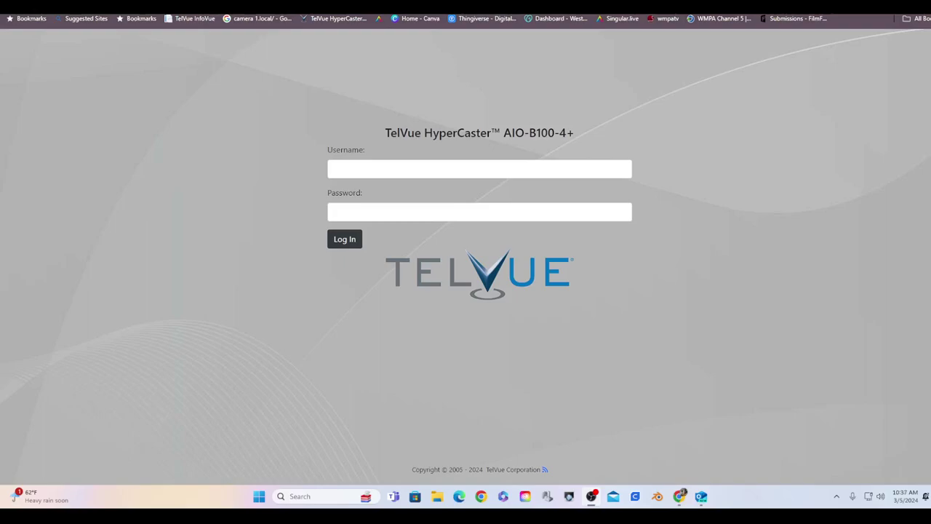
Step: Sign in to HyperCaster with the account username and password
left_click(455, 171)
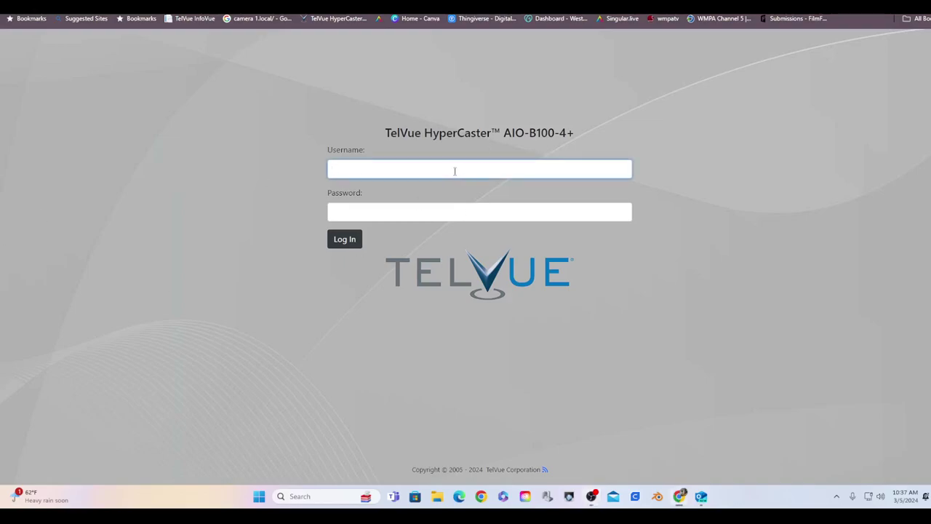
type("••••••••••")
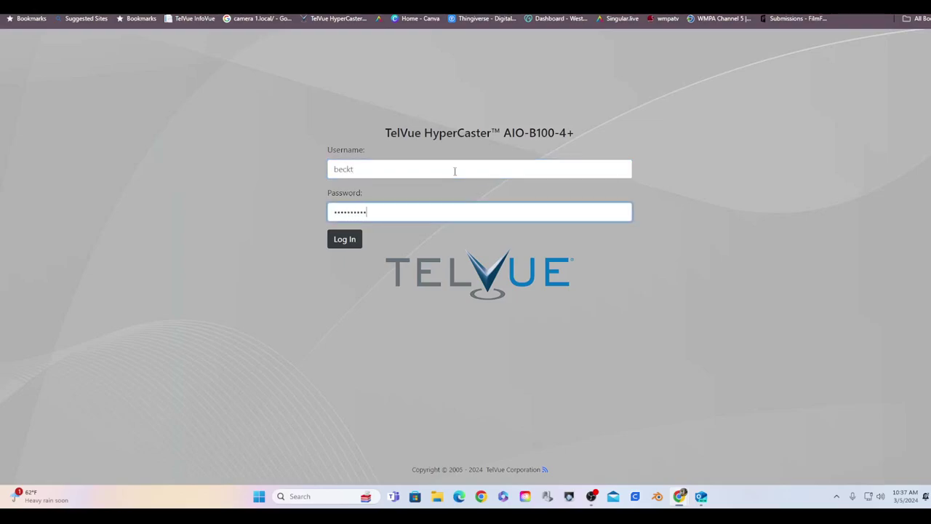
left_click(338, 243)
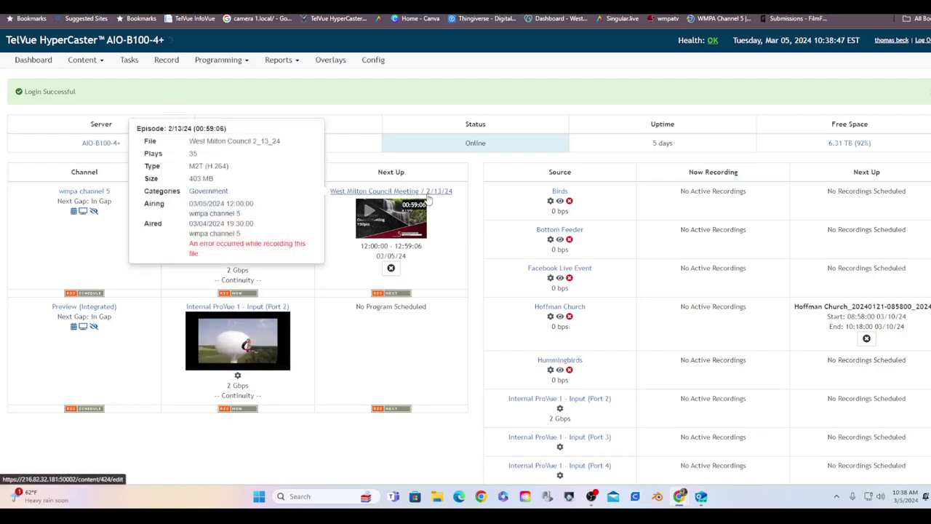
mouse_move(436, 199)
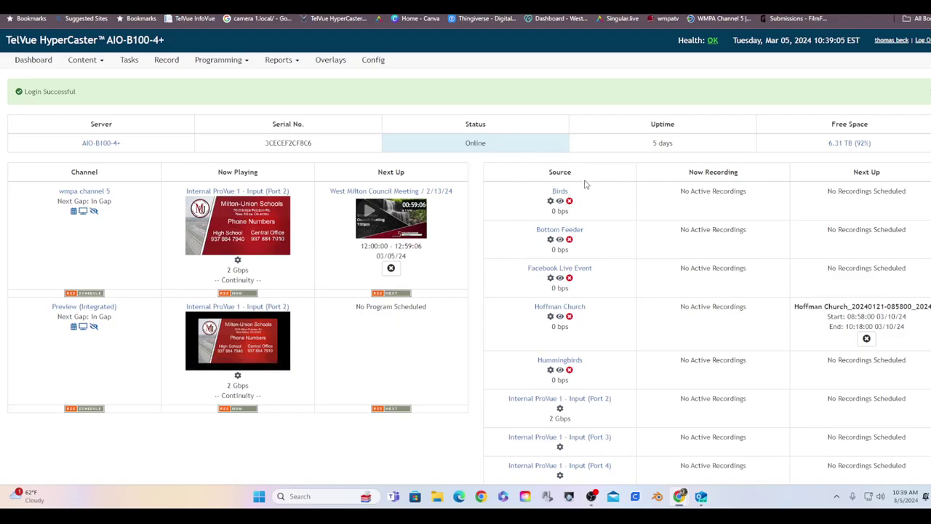
scroll(586, 184, "down", 1)
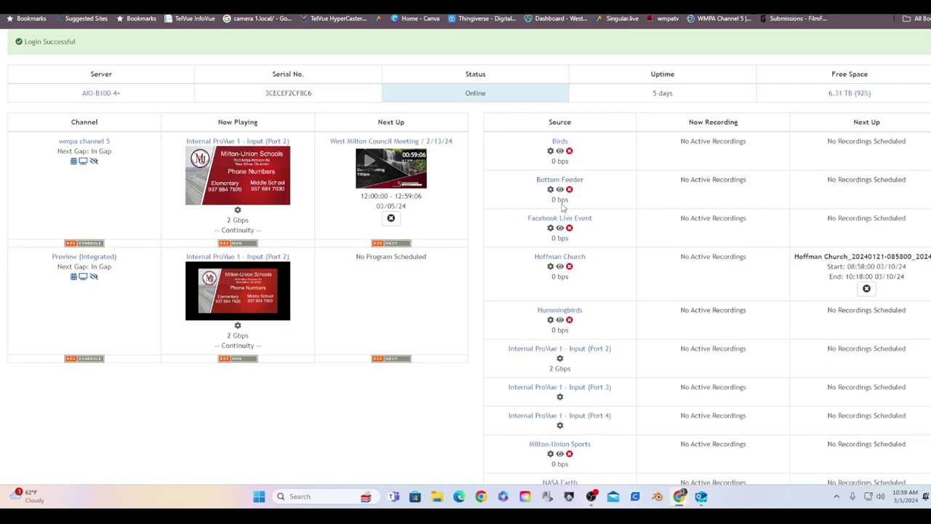
scroll(562, 208, "down", 1)
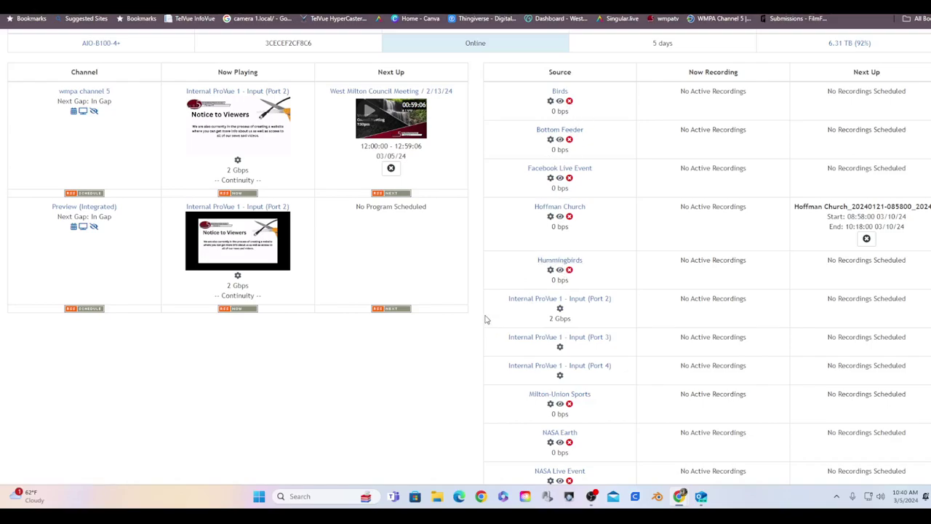
scroll(486, 319, "down", 1)
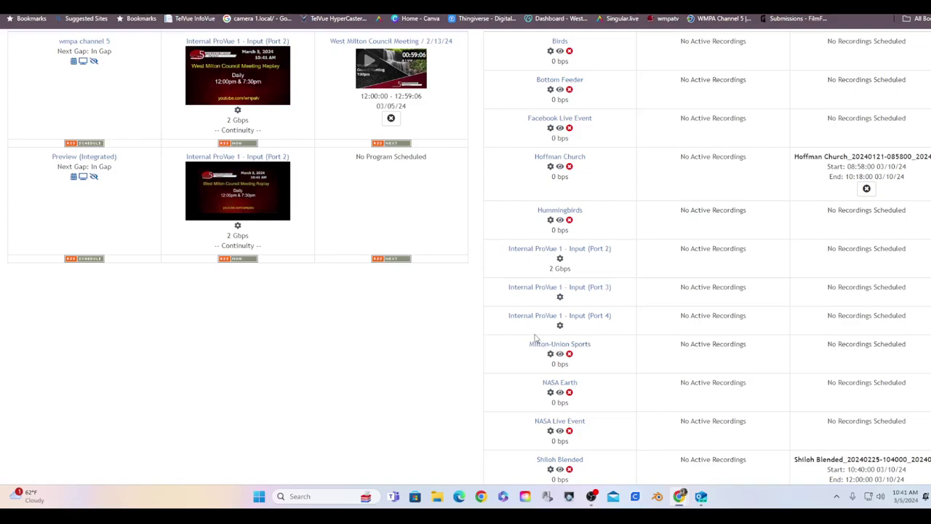
scroll(535, 339, "down", 2)
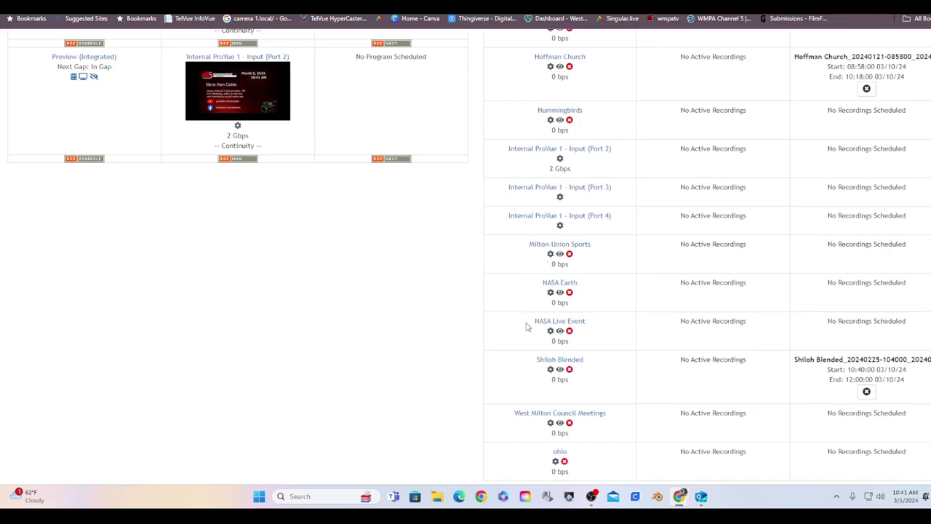
scroll(527, 327, "down", 1)
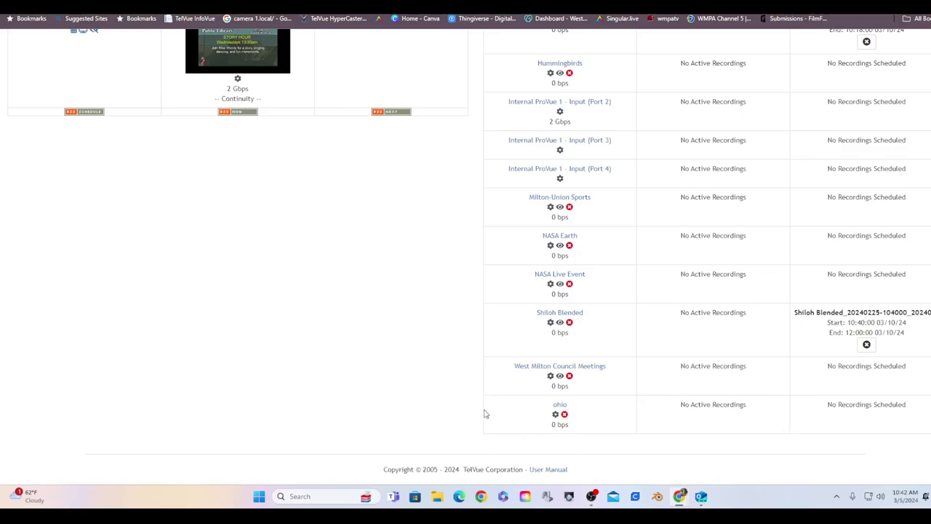
scroll(483, 405, "up", 3)
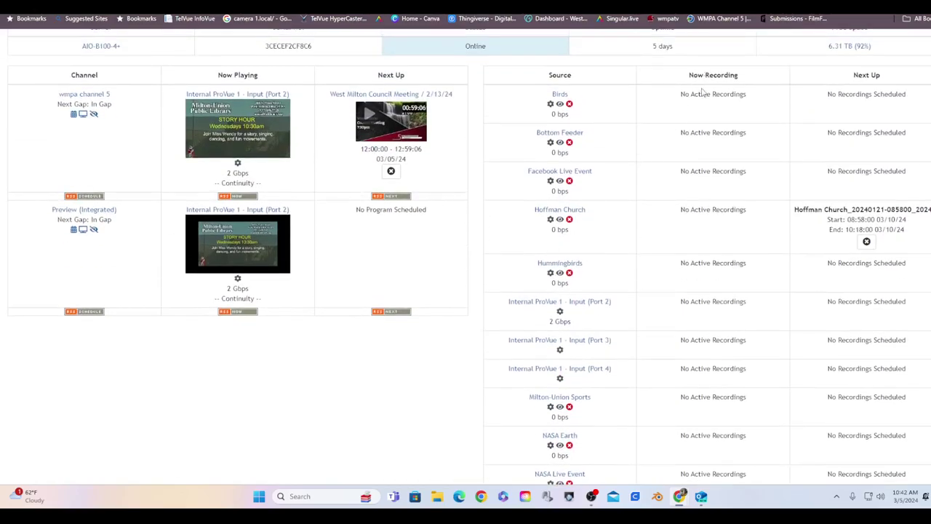
scroll(699, 150, "down", 3)
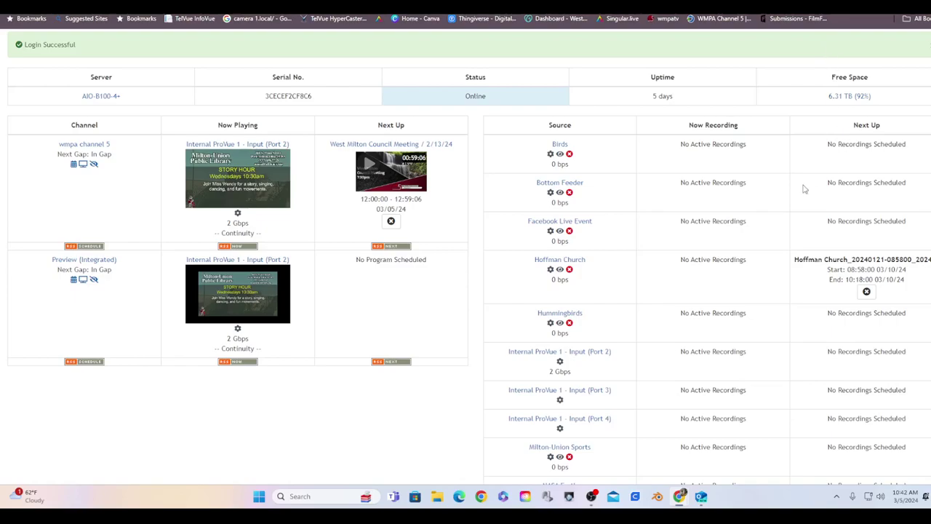
scroll(818, 227, "down", 1)
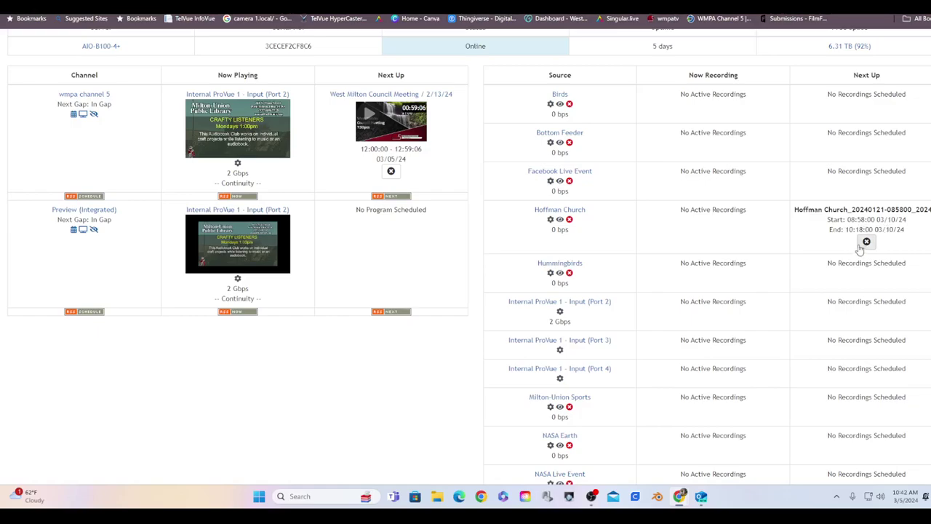
scroll(855, 247, "down", 4)
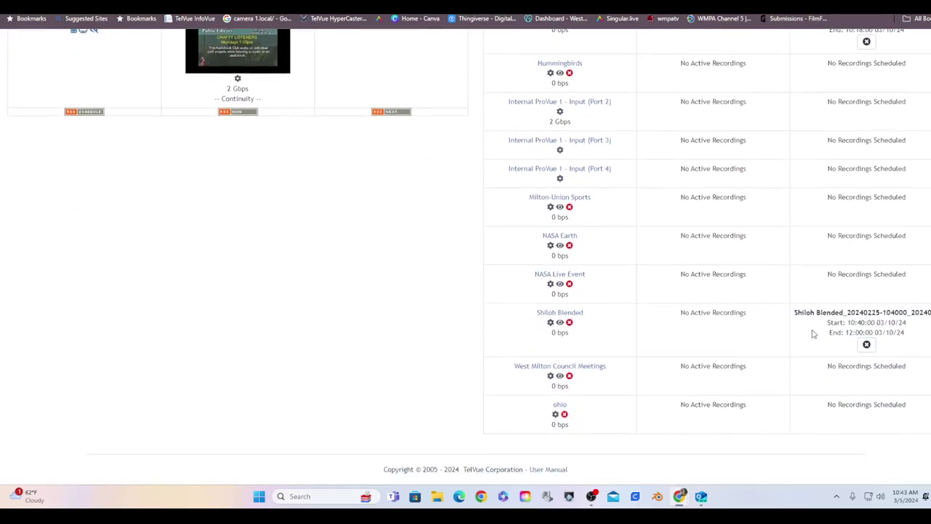
scroll(640, 380, "up", 5)
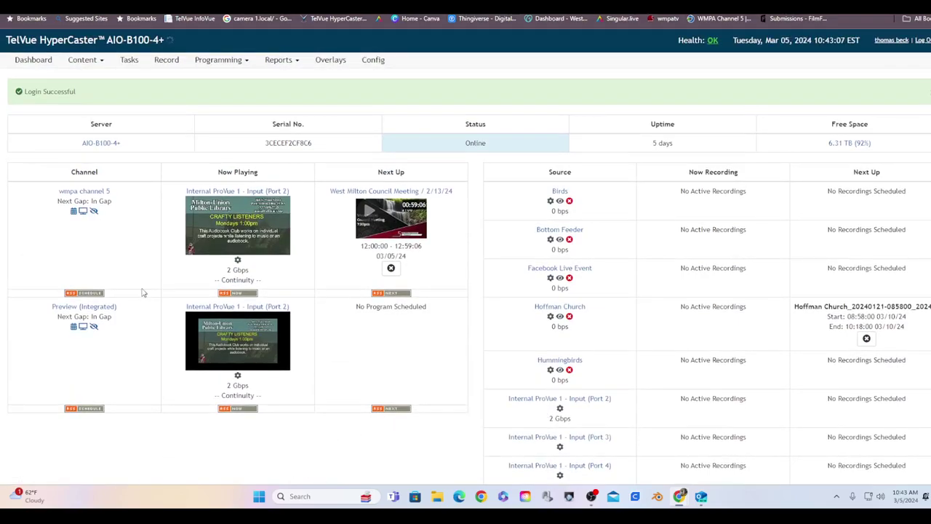
Step: Open the All content library of 361 videos
left_click(79, 60)
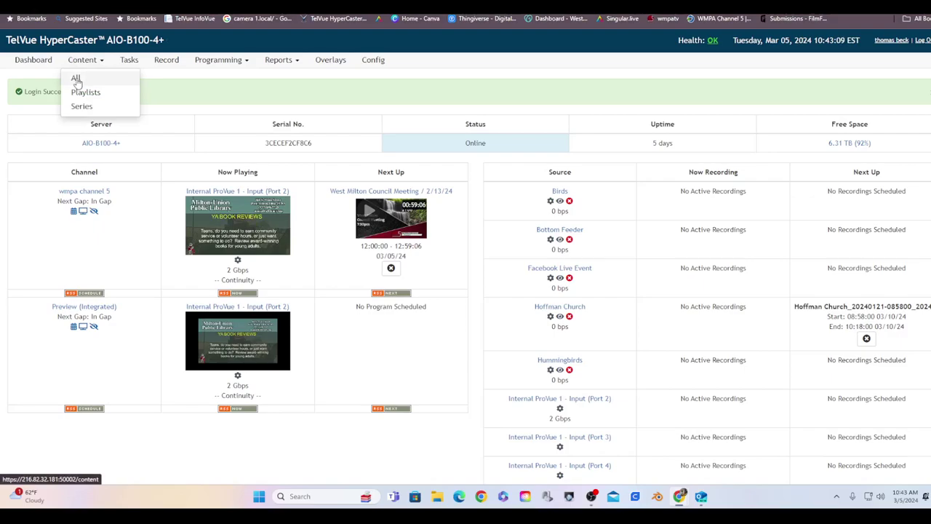
left_click(76, 80)
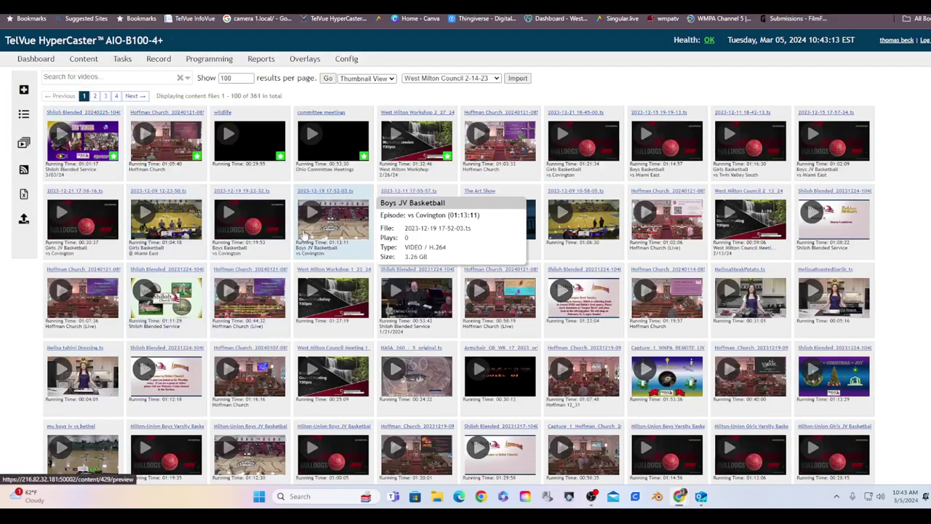
scroll(373, 351, "down", 5)
scroll(373, 351, "down", 2)
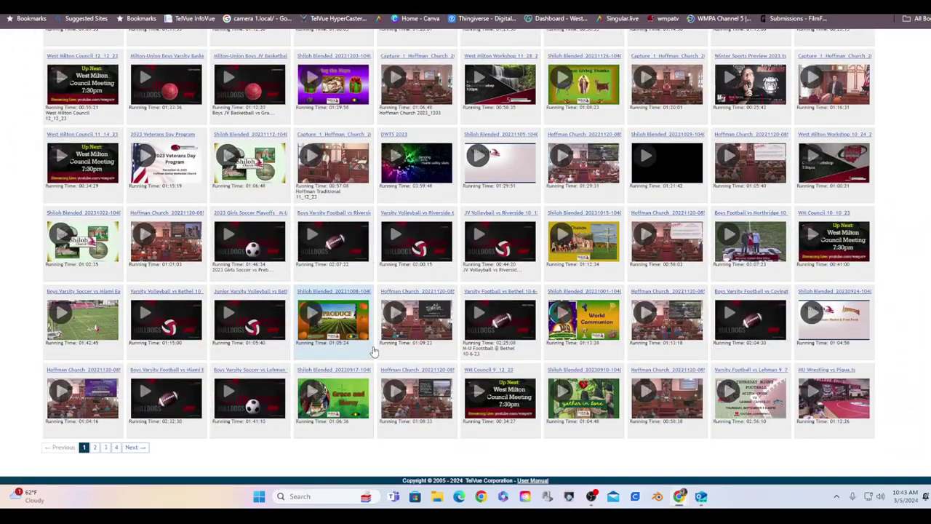
Step: Page through the library to the next and last pages, then return to page 1
left_click(131, 448)
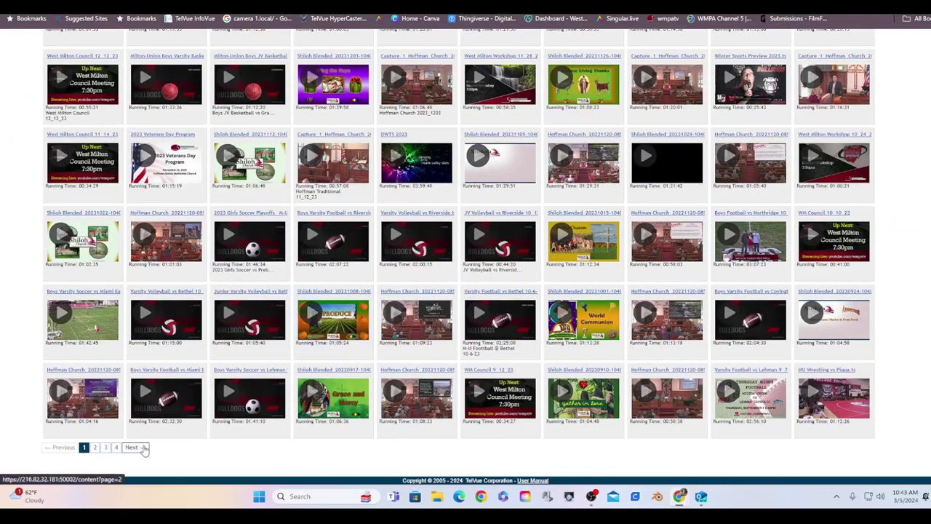
scroll(382, 399, "down", 1)
scroll(382, 399, "down", 6)
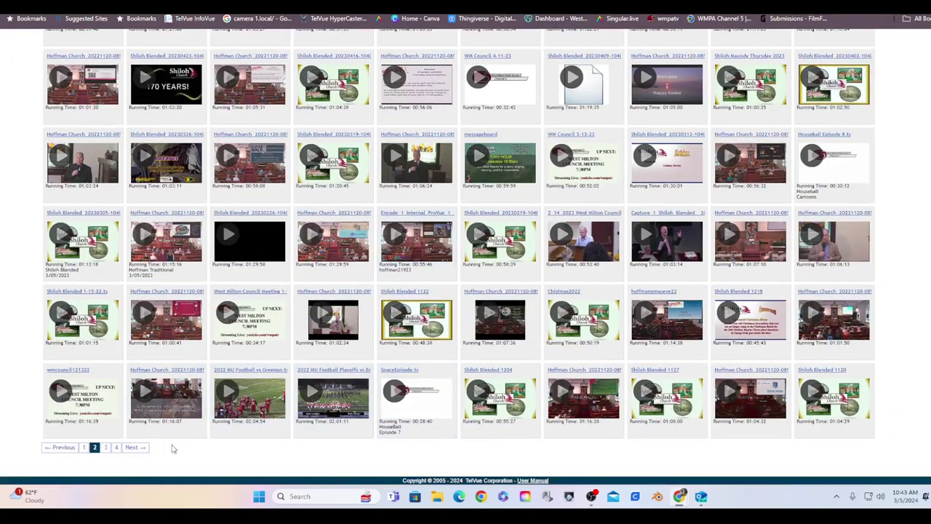
left_click(116, 448)
scroll(207, 418, "down", 3)
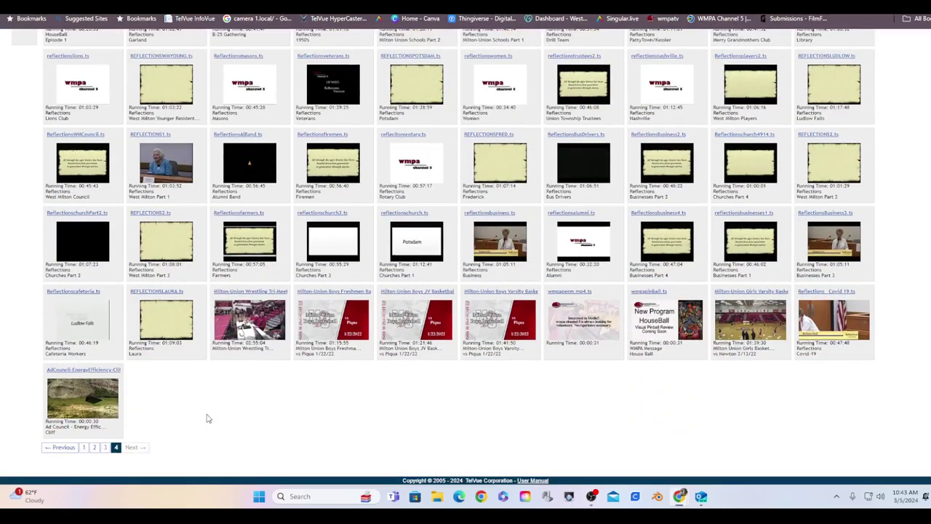
scroll(206, 419, "up", 3)
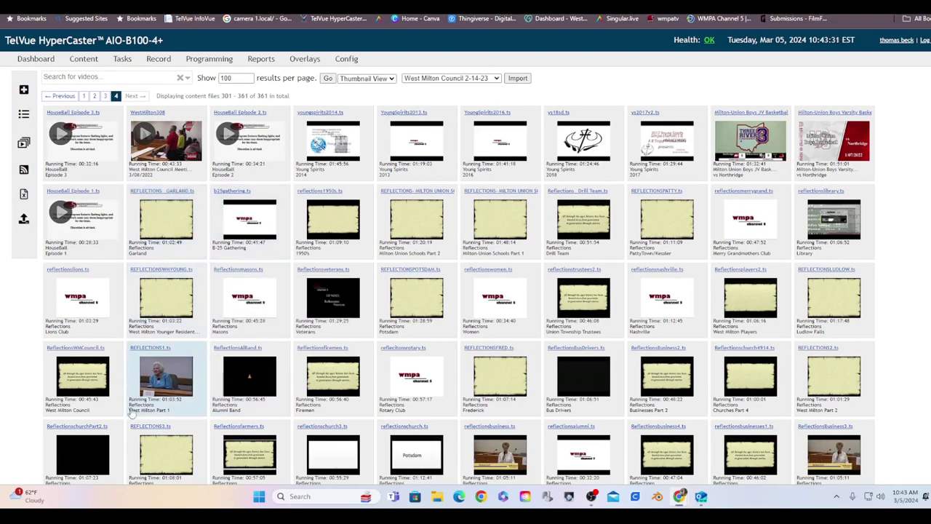
left_click(85, 96)
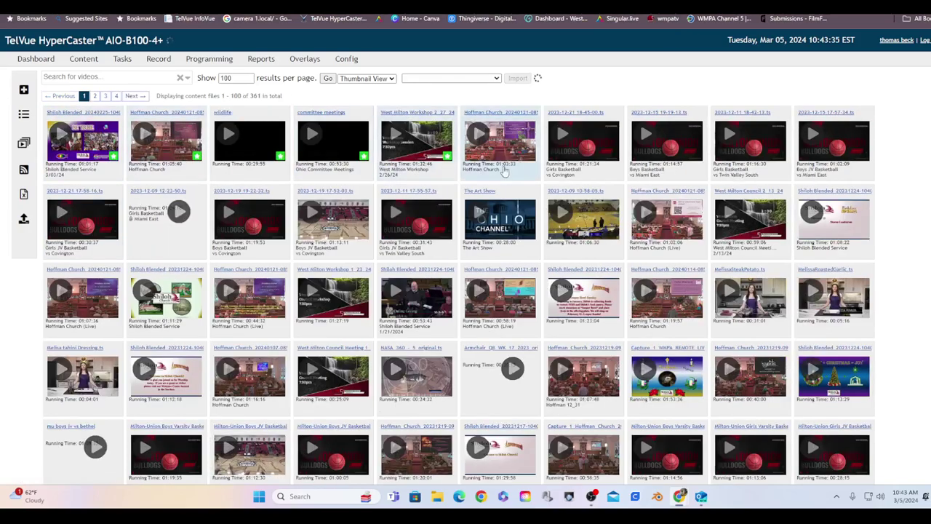
Step: Show the Tasks page listing five completed previews and two failed Content Importer jobs
left_click(121, 61)
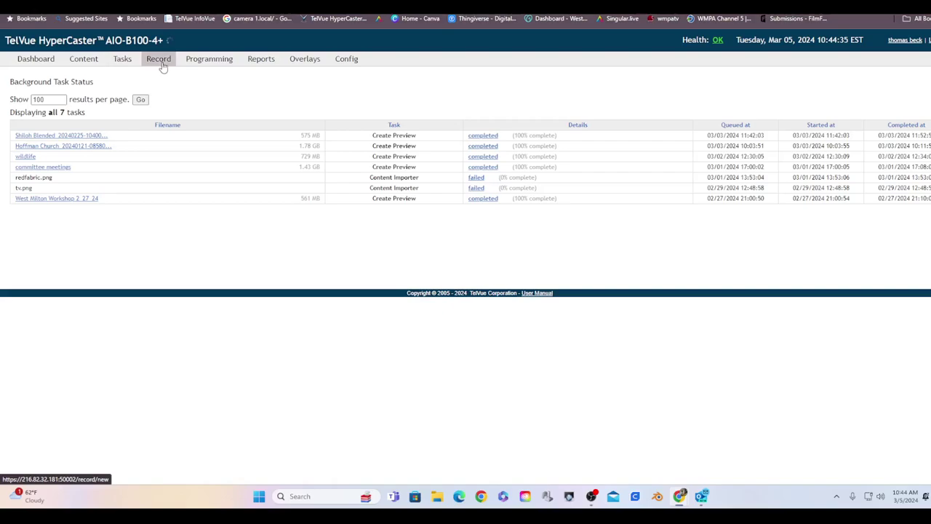
Step: On the Record page, set channel Capture 1 with source Birds, without recording
left_click(162, 65)
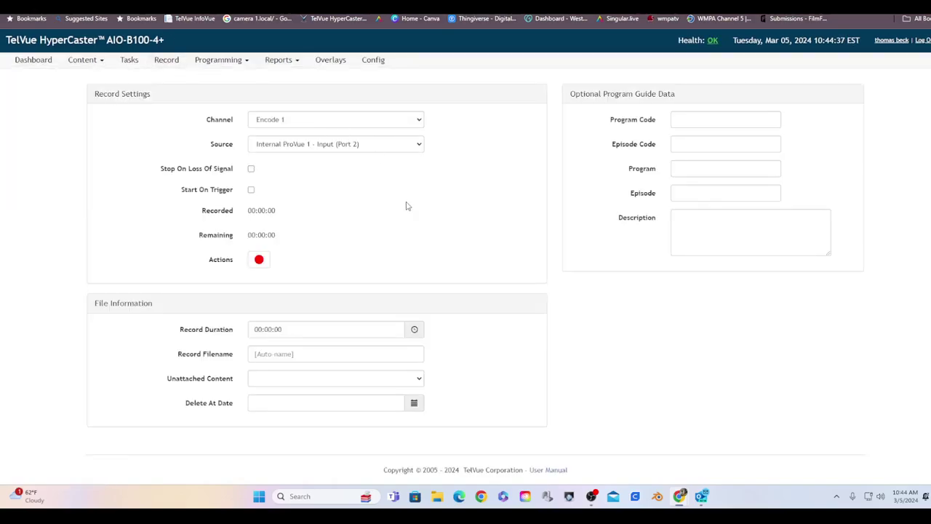
left_click(377, 124)
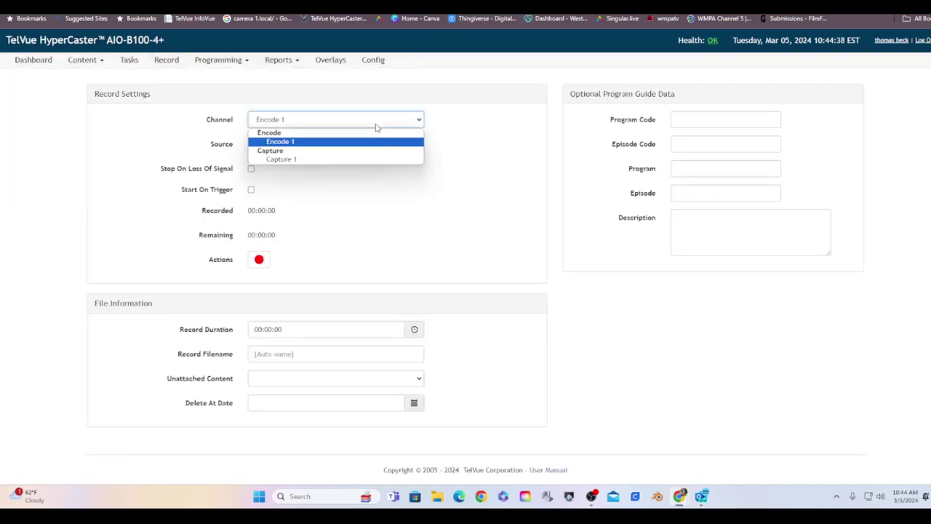
left_click(343, 159)
left_click(322, 149)
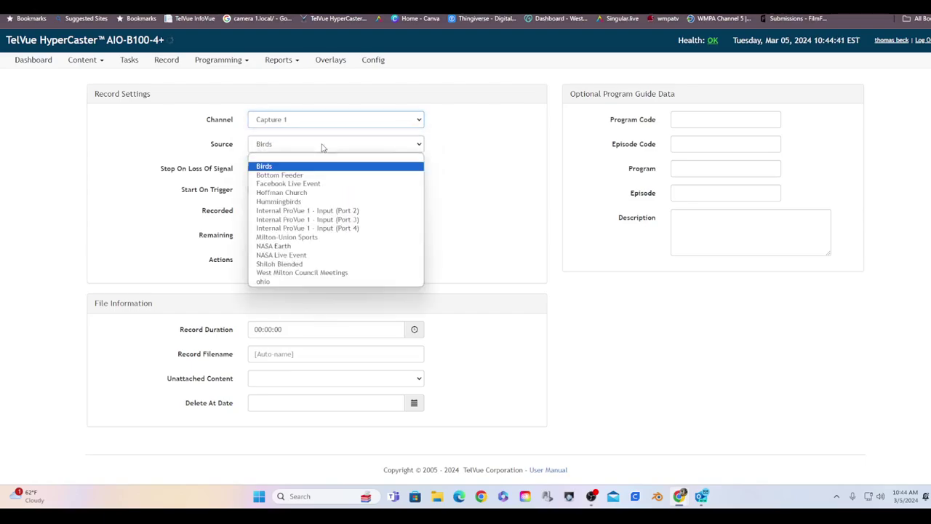
left_click(308, 167)
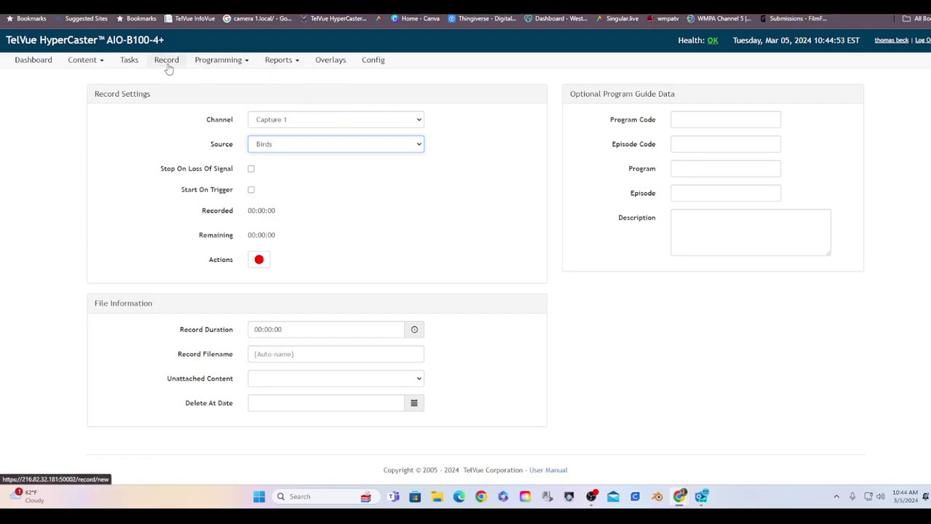
mouse_move(191, 60)
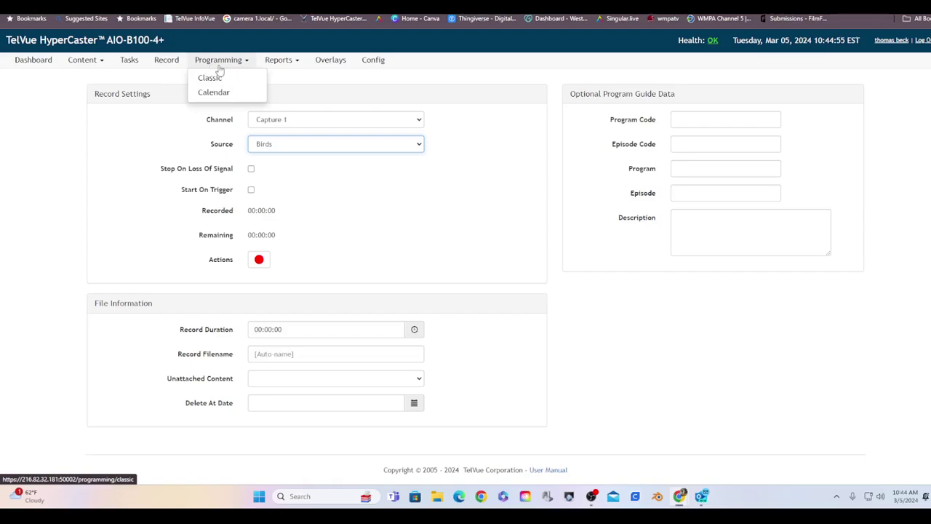
Step: Open the Classic programming schedule and look over its 23 playout events
left_click(222, 63)
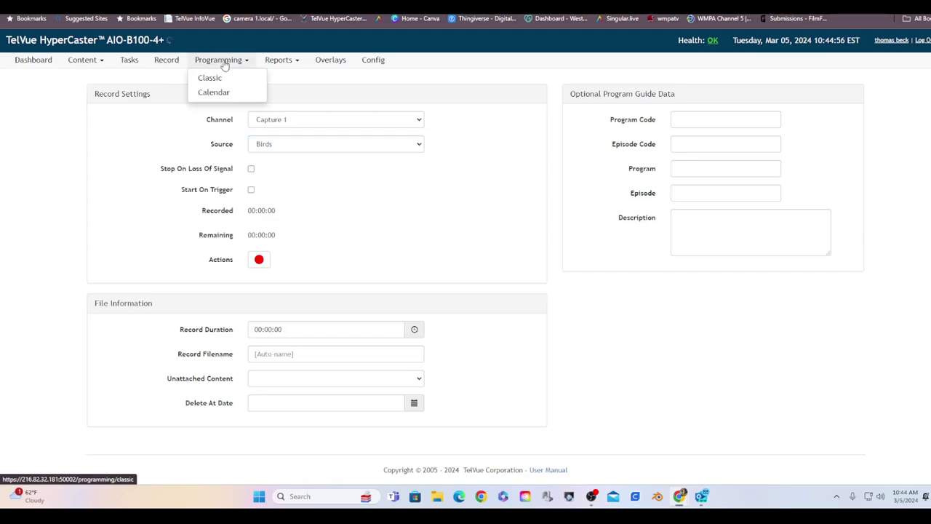
left_click(211, 78)
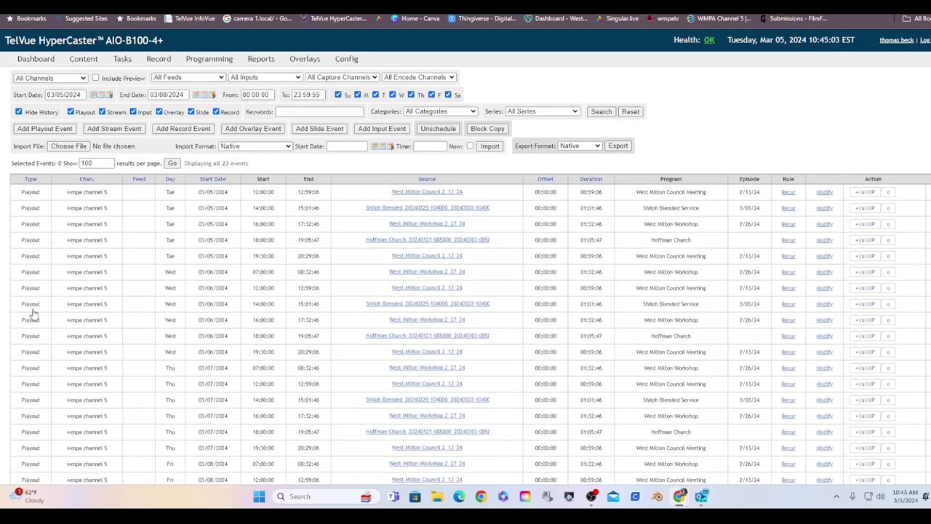
scroll(467, 268, "down", 1)
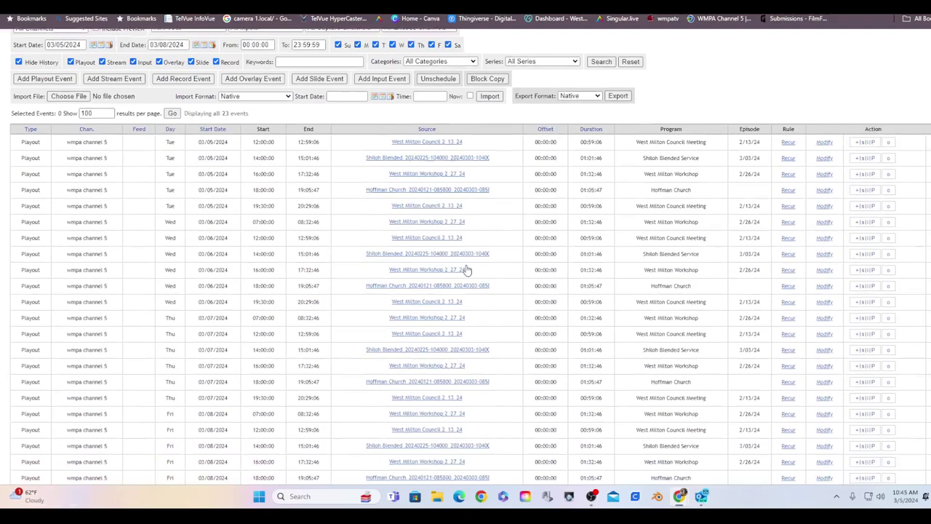
scroll(467, 270, "down", 1)
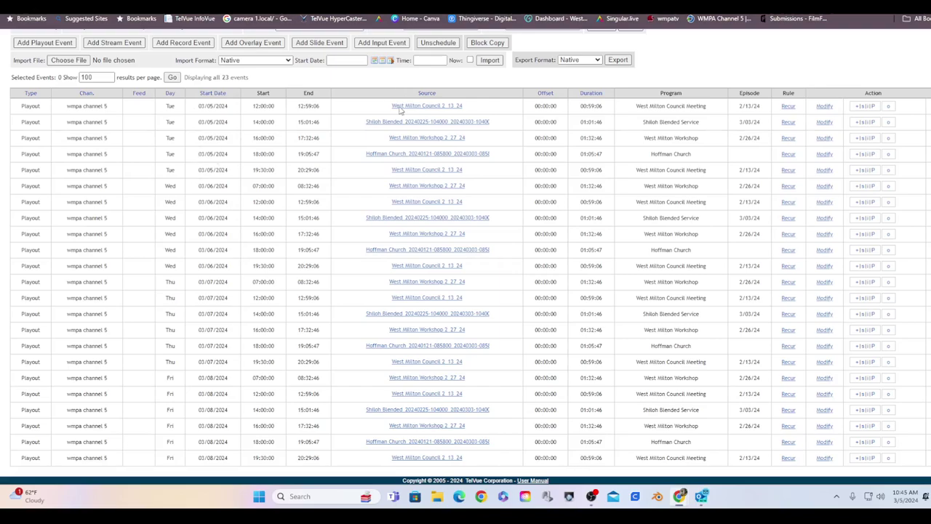
mouse_move(400, 129)
mouse_move(400, 159)
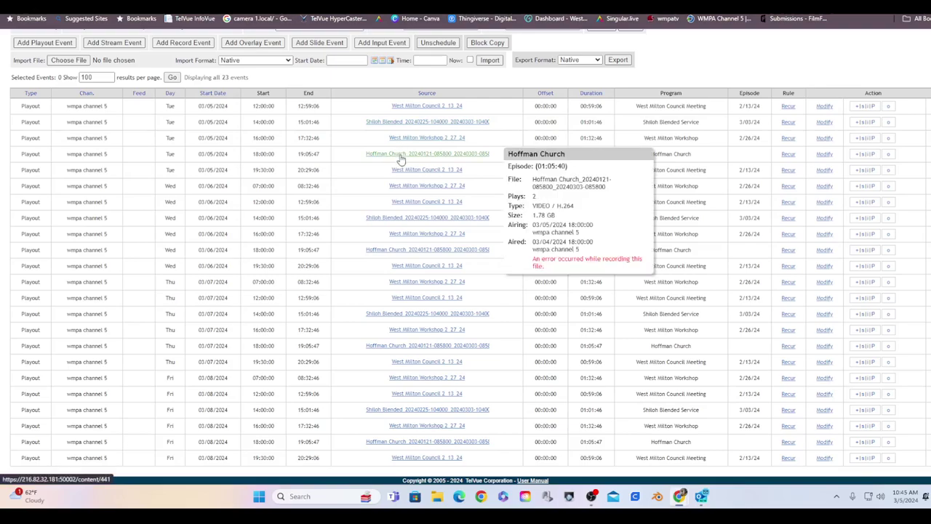
mouse_move(402, 174)
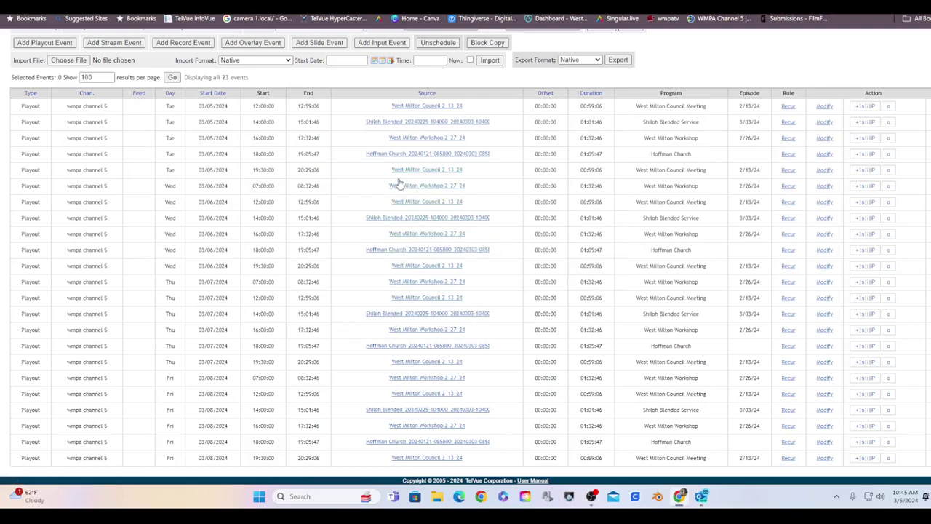
Step: Open a blank Schedule Playout form for wmpa channel 5
scroll(287, 114, "up", 2)
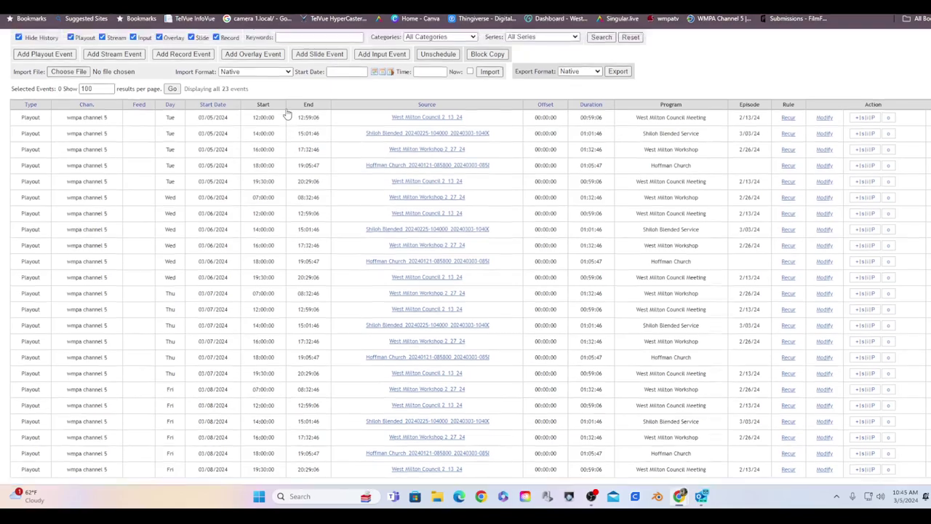
scroll(423, 253, "down", 2)
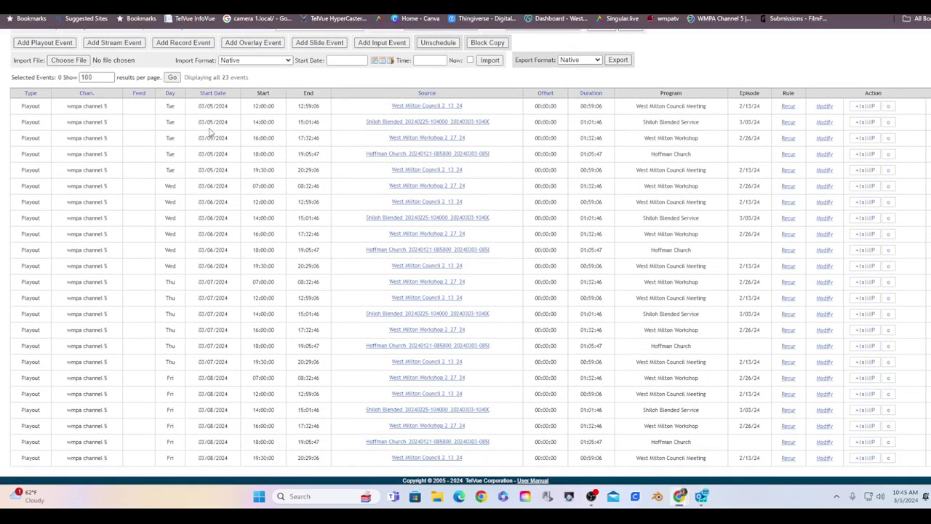
scroll(214, 80, "up", 1)
scroll(220, 97, "up", 1)
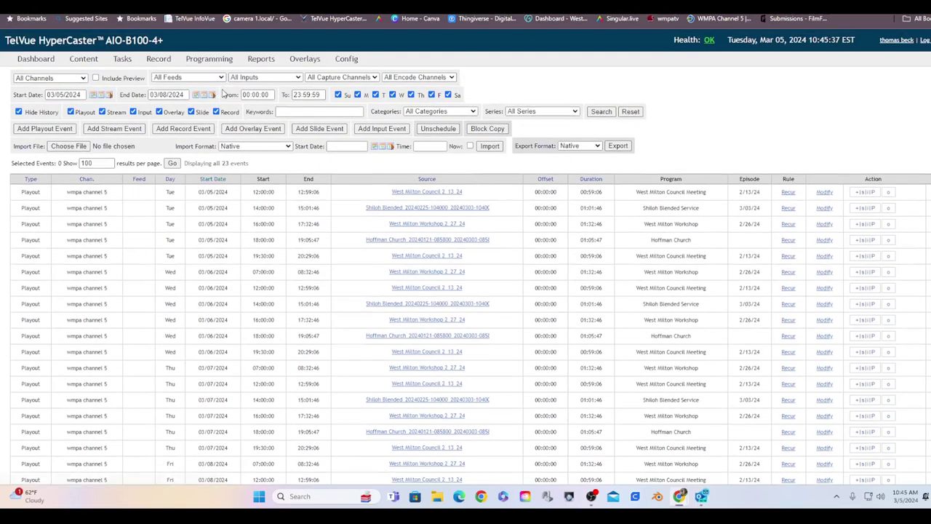
left_click(261, 130)
Step: Select HouseBall Episode 1 as the file for the new playout
left_click(65, 130)
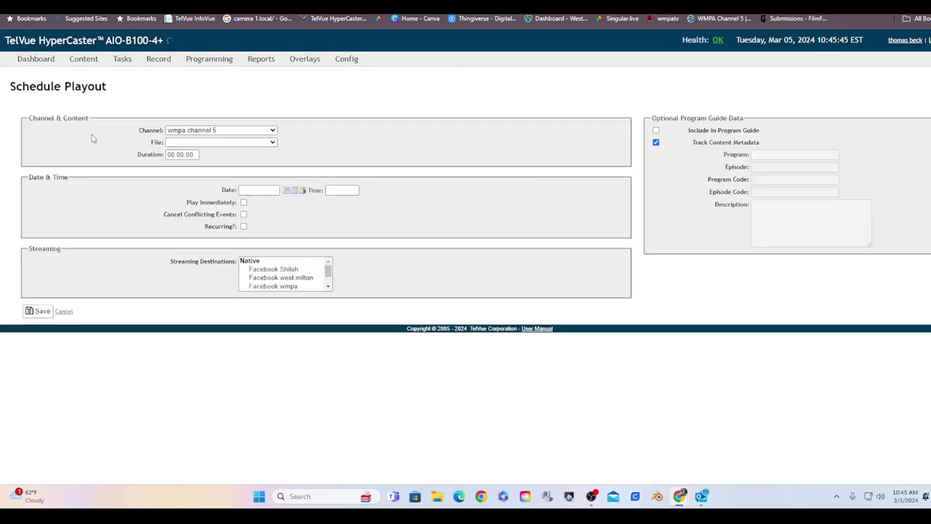
left_click(178, 143)
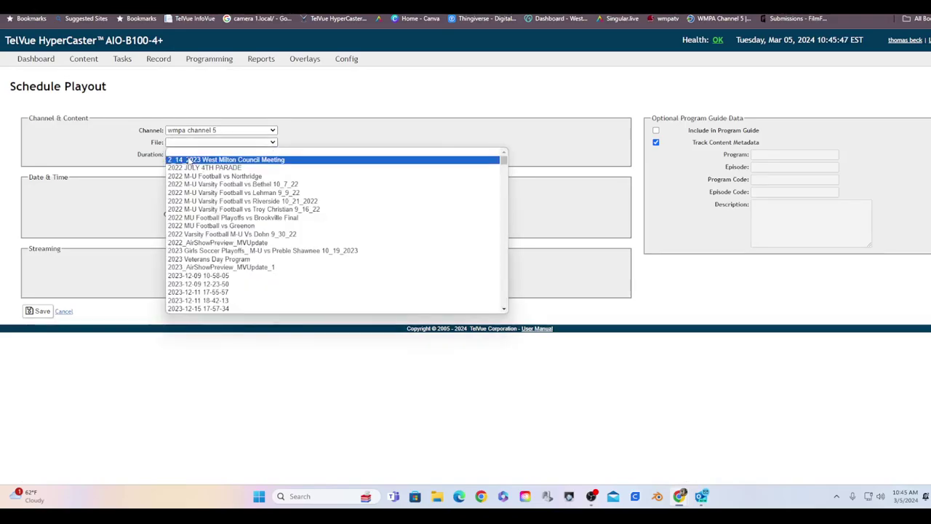
scroll(202, 243, "down", 15)
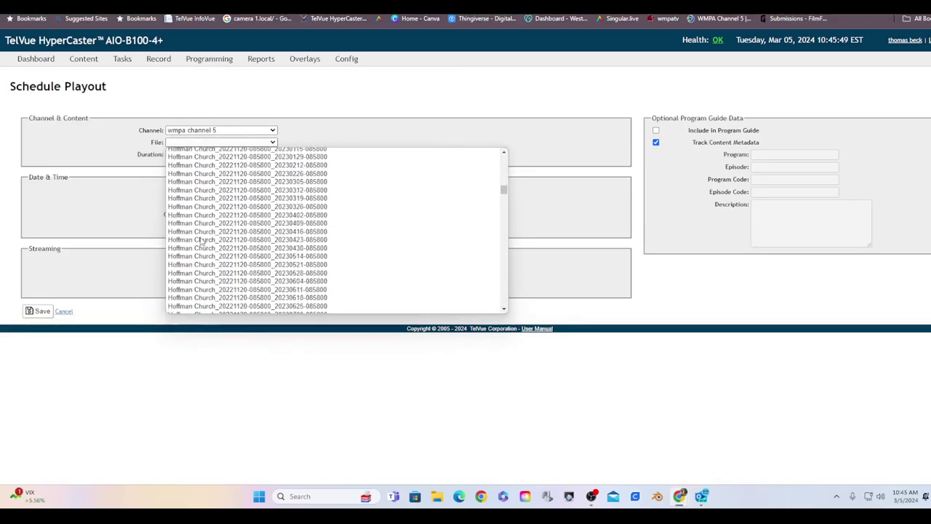
scroll(202, 243, "down", 10)
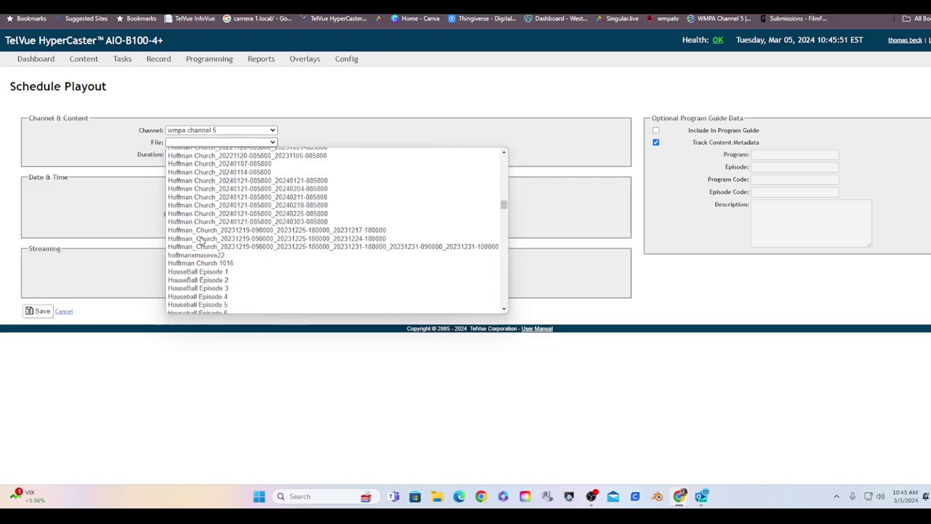
scroll(202, 243, "up", 5)
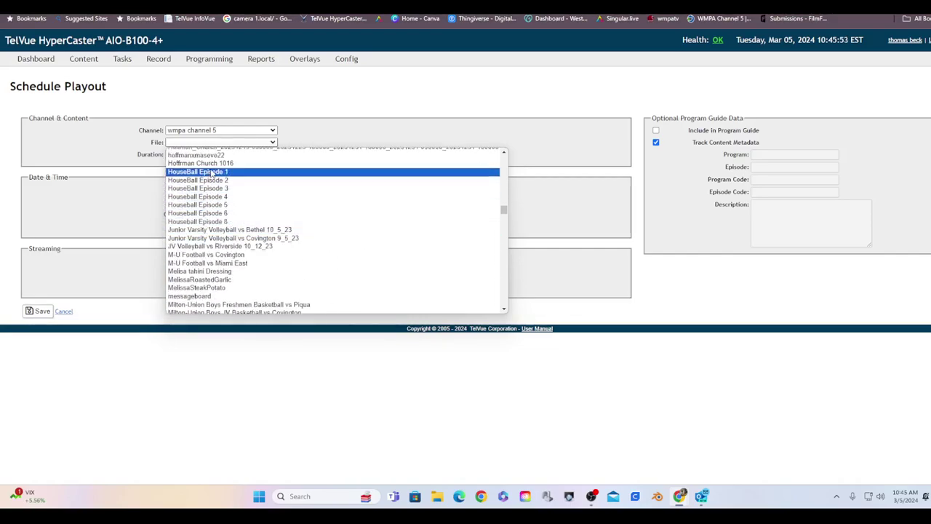
left_click(211, 172)
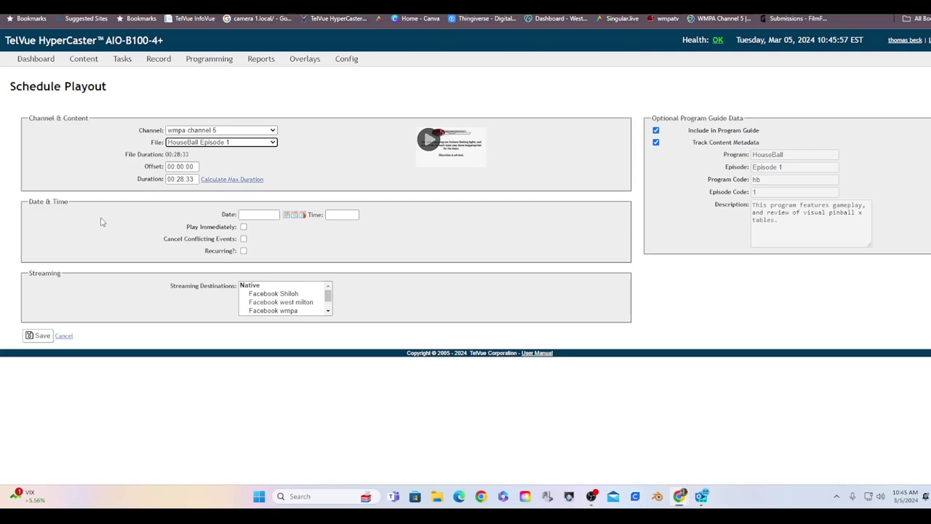
Step: Set the airing to 03/05/2024 at 11:00:00 and save the event
left_click(287, 217)
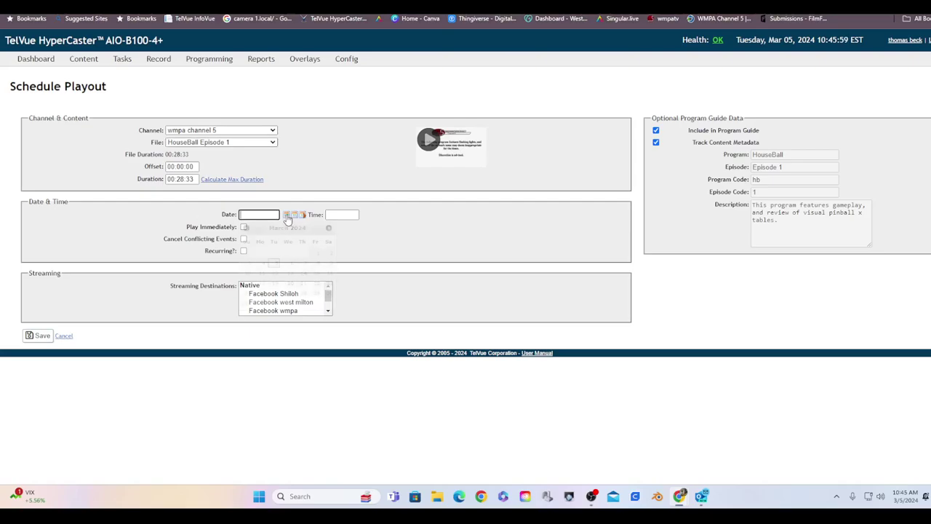
left_click(274, 263)
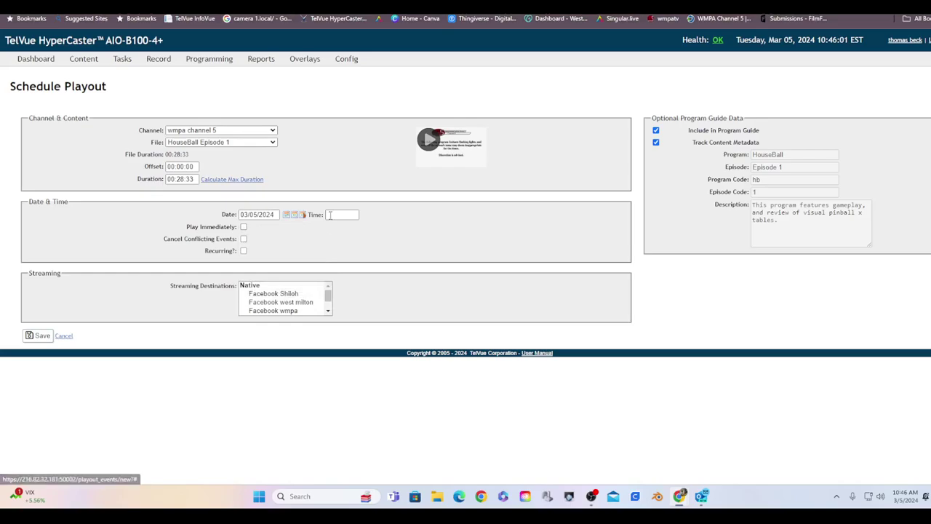
left_click(329, 215)
left_click(332, 215)
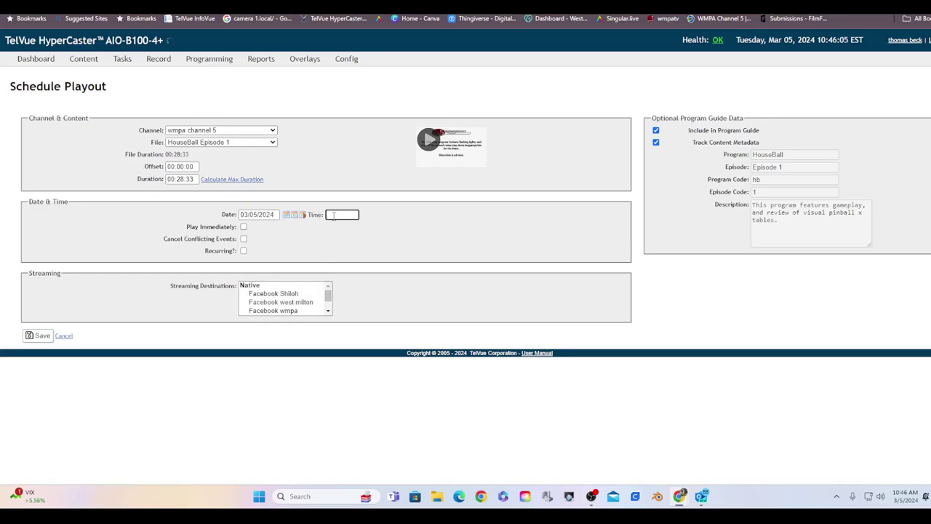
type("11:00:00")
left_click(34, 338)
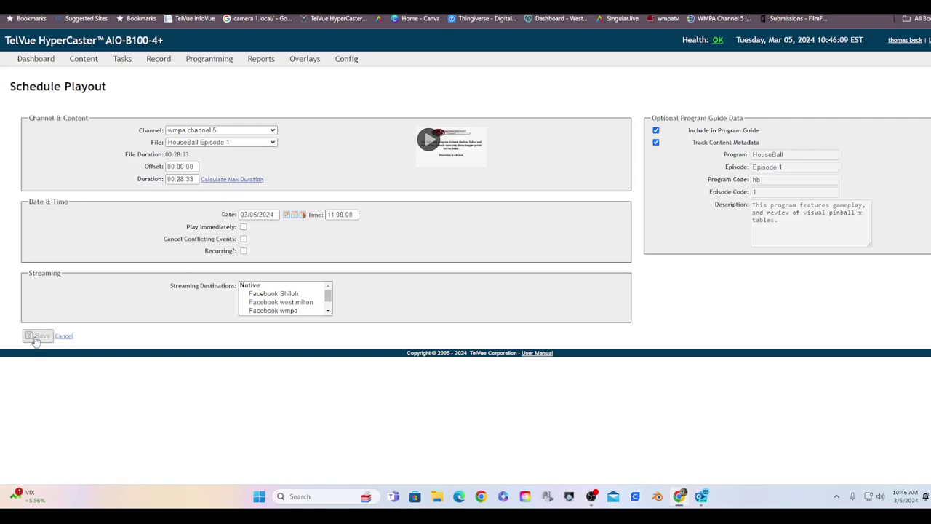
scroll(33, 334, "down", 2)
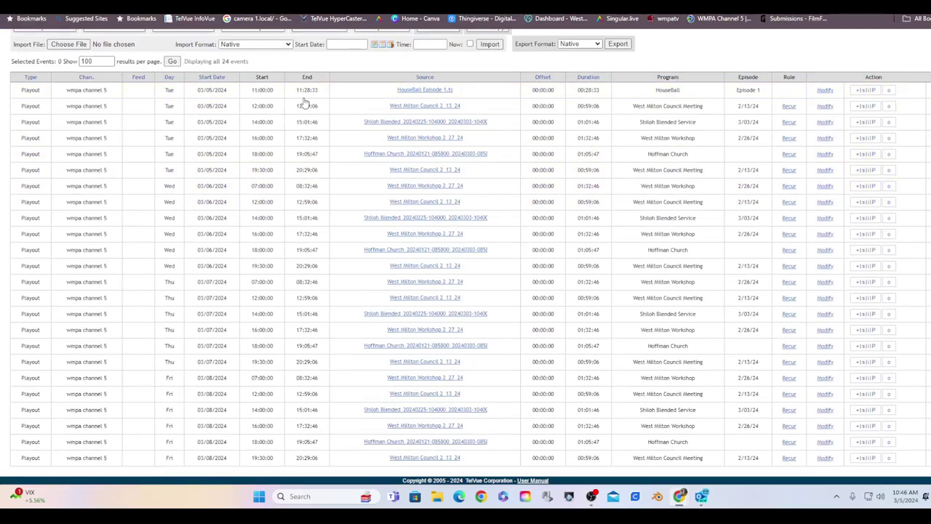
mouse_move(431, 97)
scroll(295, 183, "up", 2)
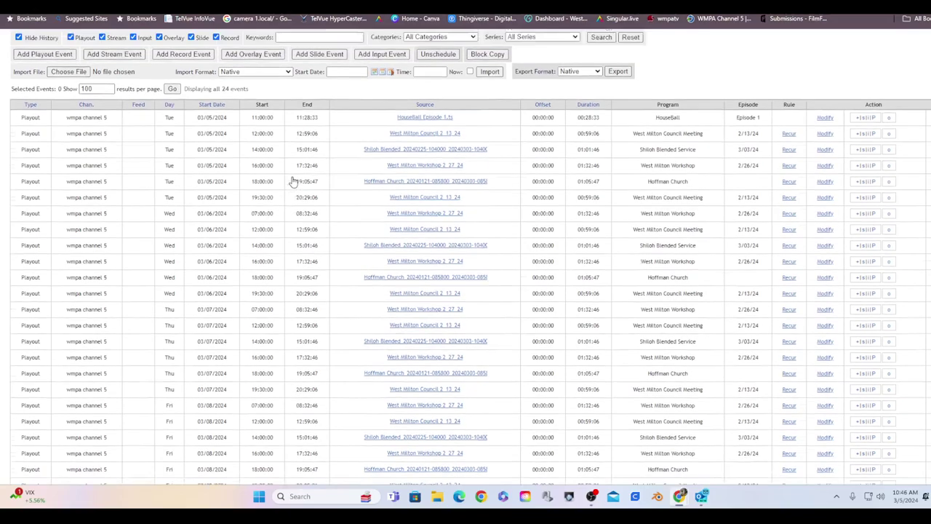
scroll(328, 225, "down", 1)
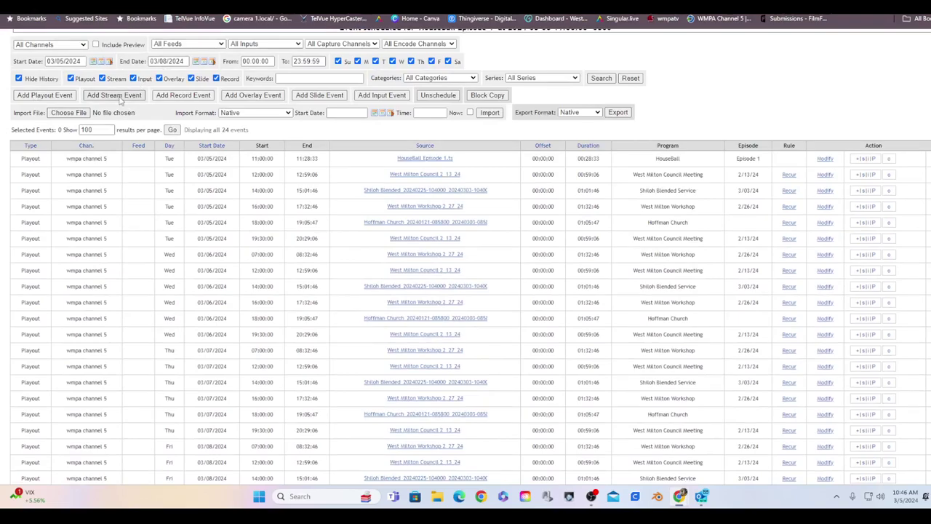
Step: Start a stream event, browse the available feeds, then cancel without scheduling
left_click(117, 96)
left_click(191, 143)
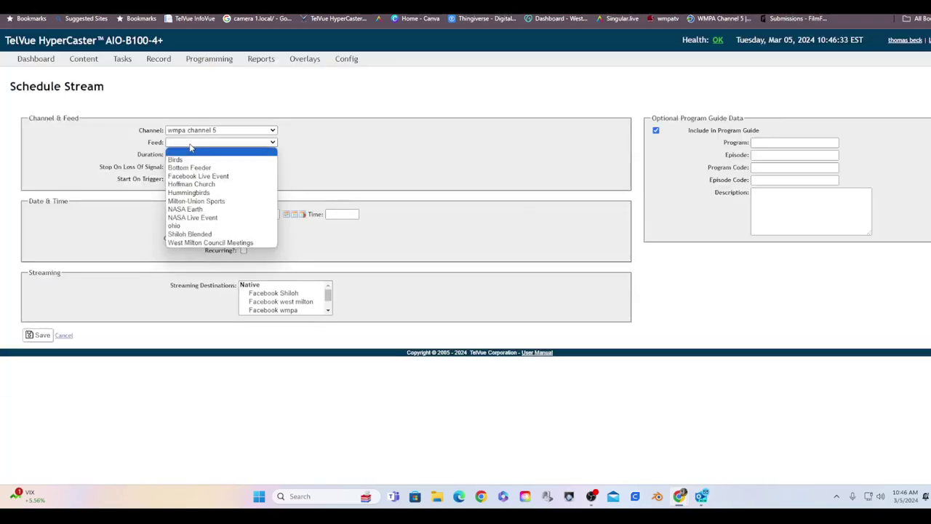
left_click(91, 206)
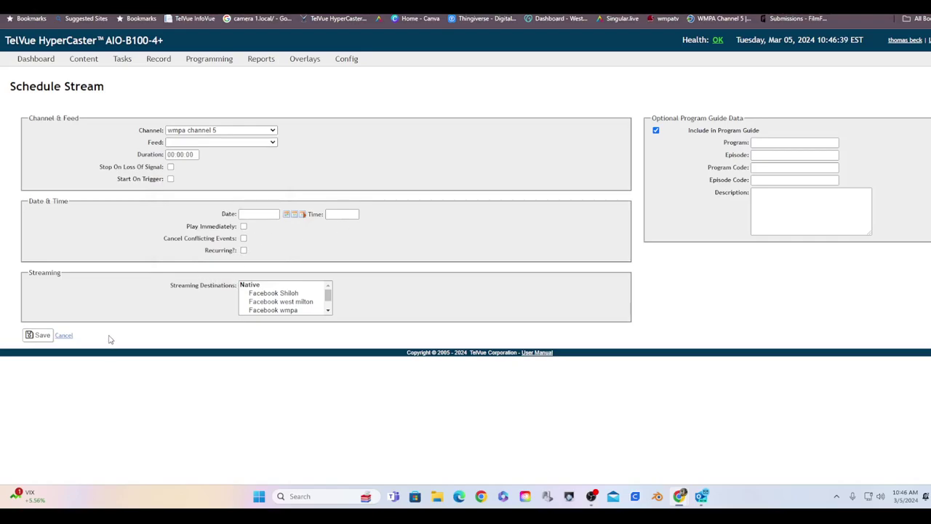
left_click(67, 336)
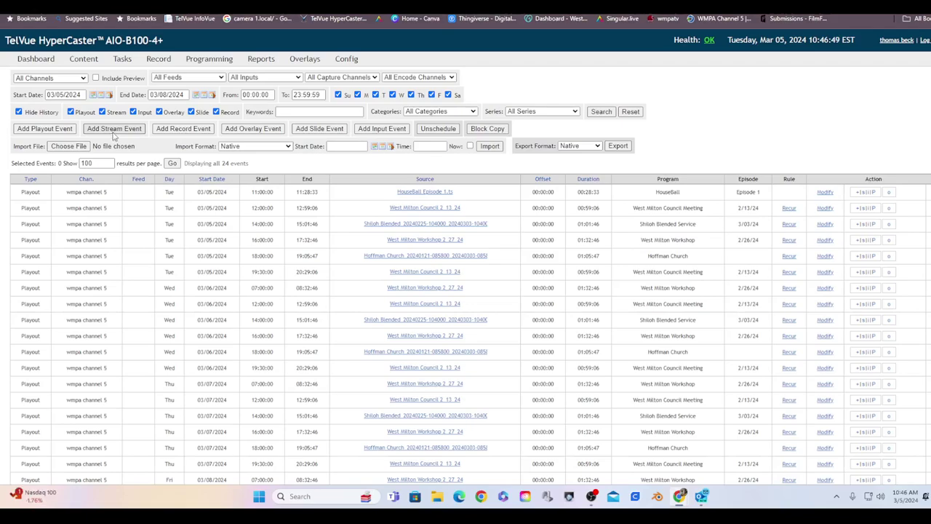
Step: Go to the Classic list of 24 wmpa channel 5 events
left_click(164, 129)
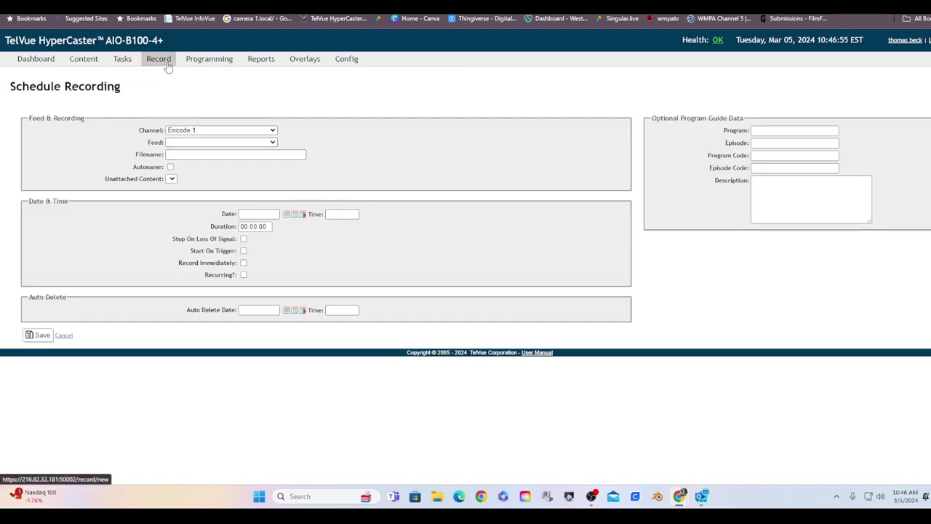
mouse_move(204, 66)
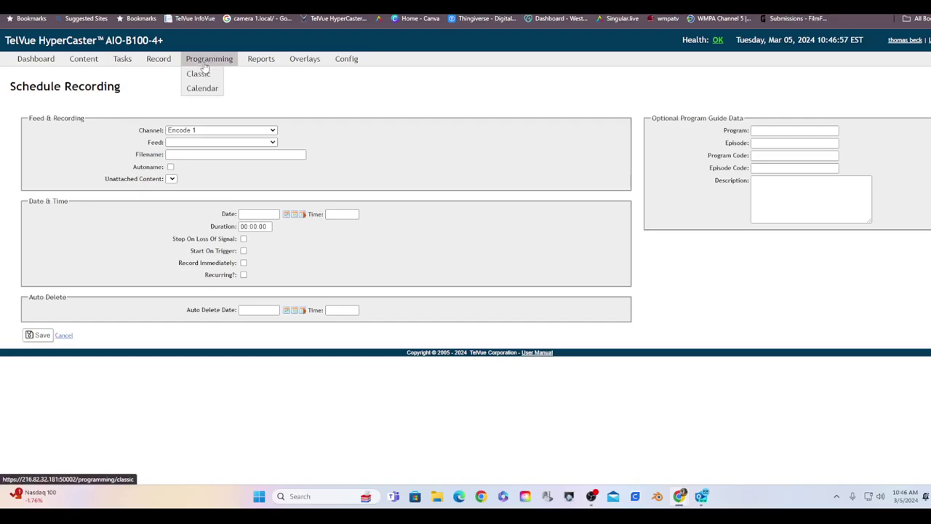
left_click(195, 76)
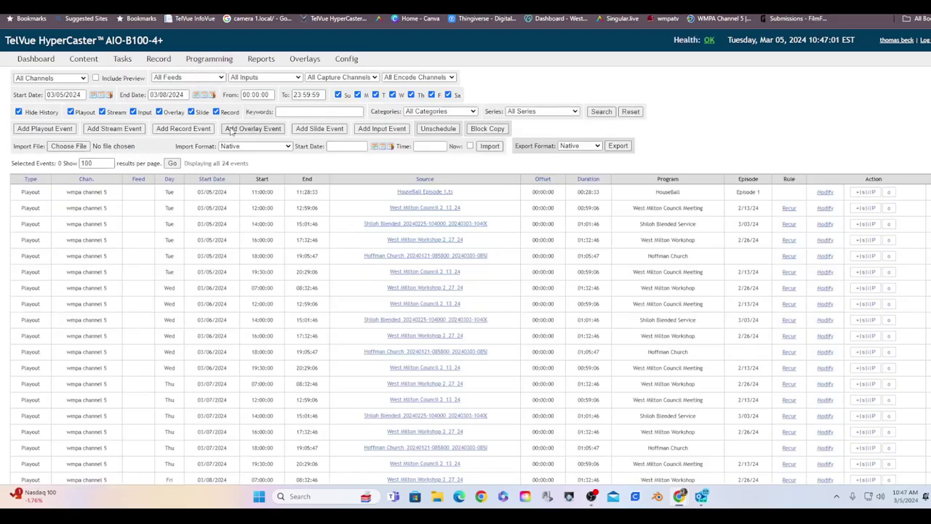
Step: Check the Overlay choices for a new overlay event, cancel, and go to Config
left_click(234, 129)
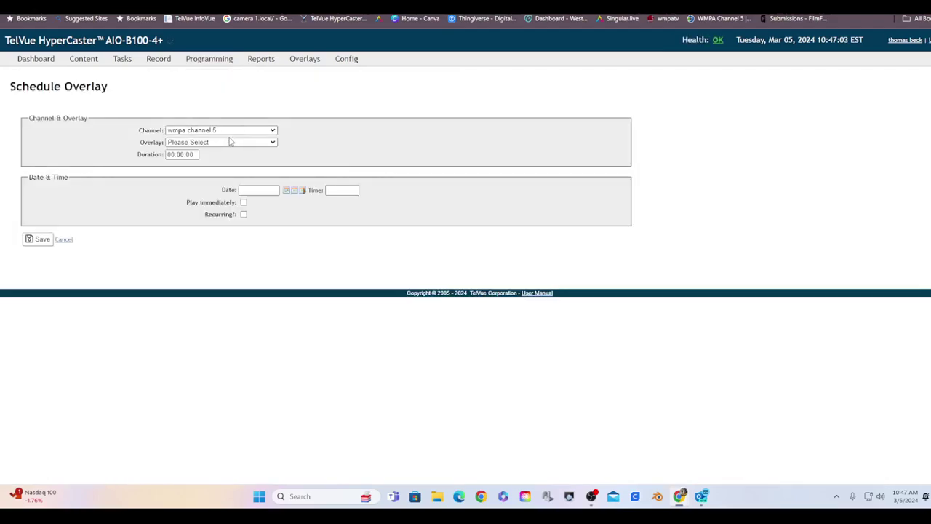
left_click(227, 143)
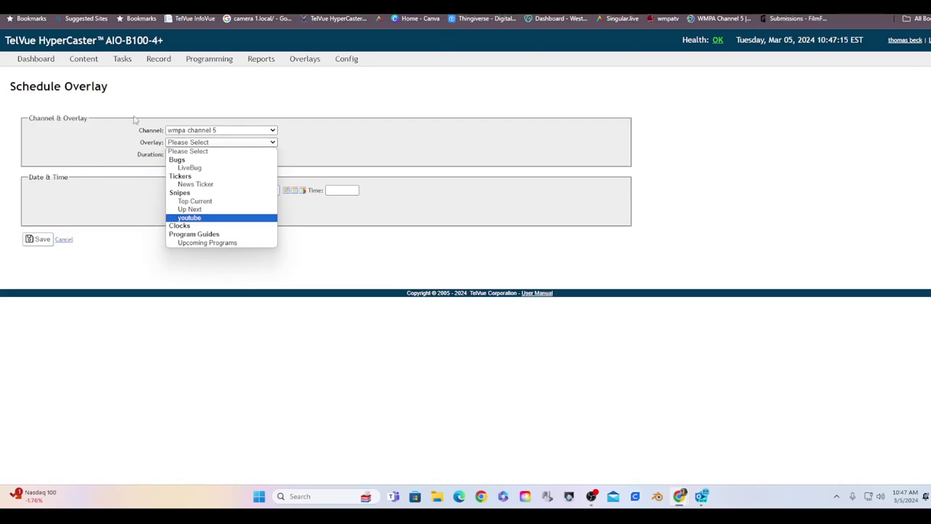
left_click(153, 106)
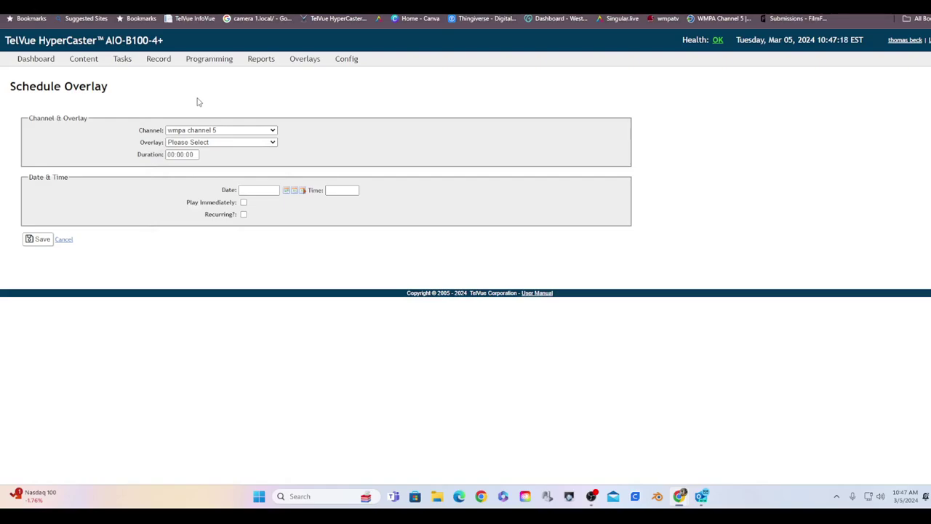
left_click(344, 60)
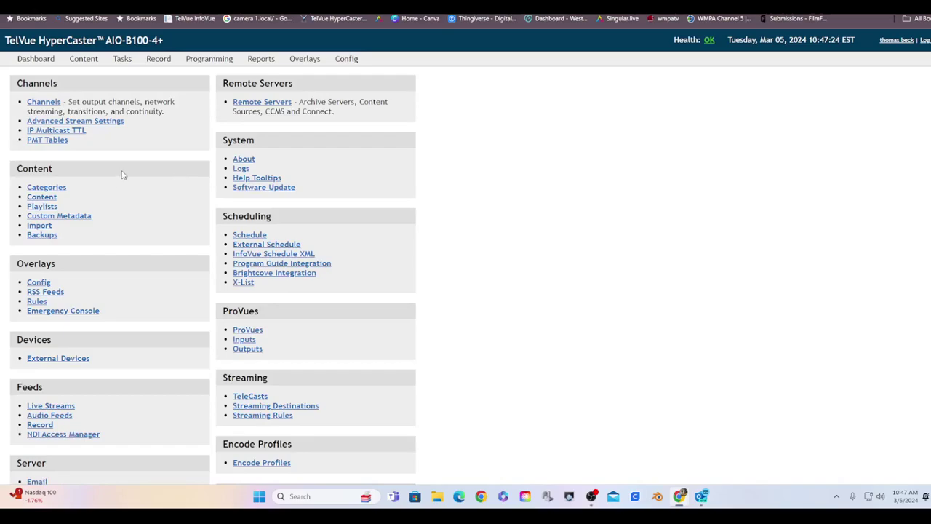
scroll(122, 174, "down", 2)
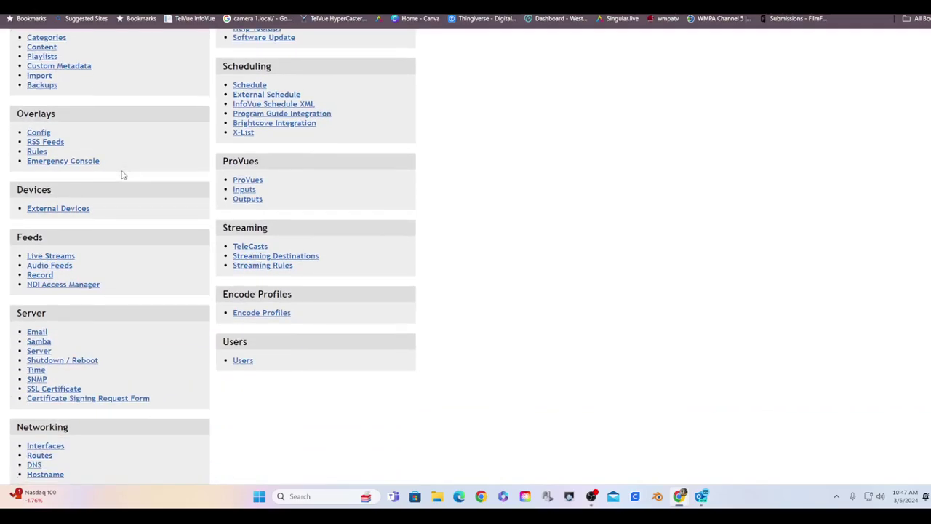
scroll(122, 175, "up", 1)
scroll(122, 175, "up", 1)
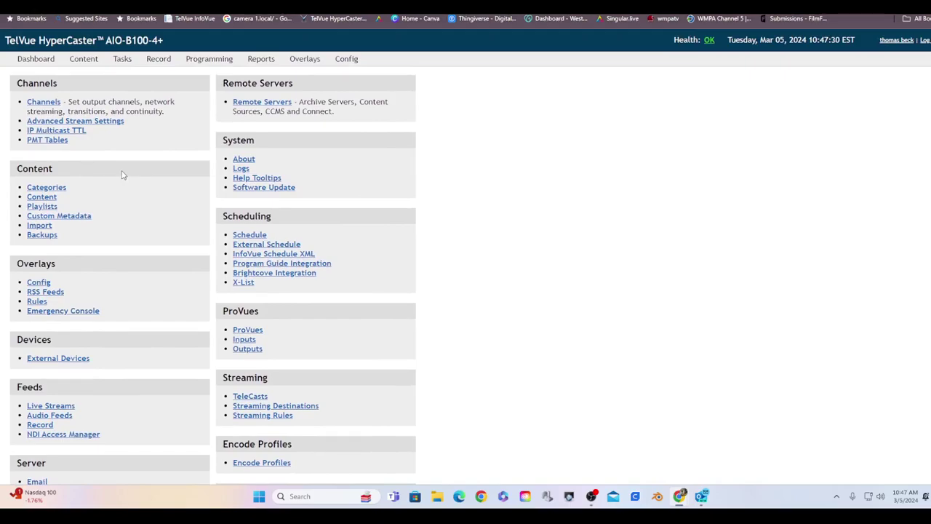
scroll(123, 175, "down", 2)
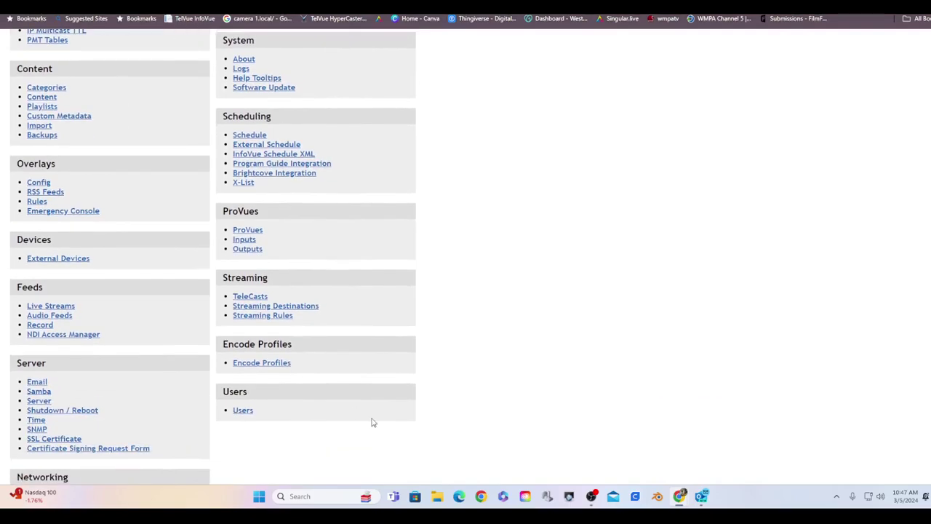
scroll(310, 315, "down", 2)
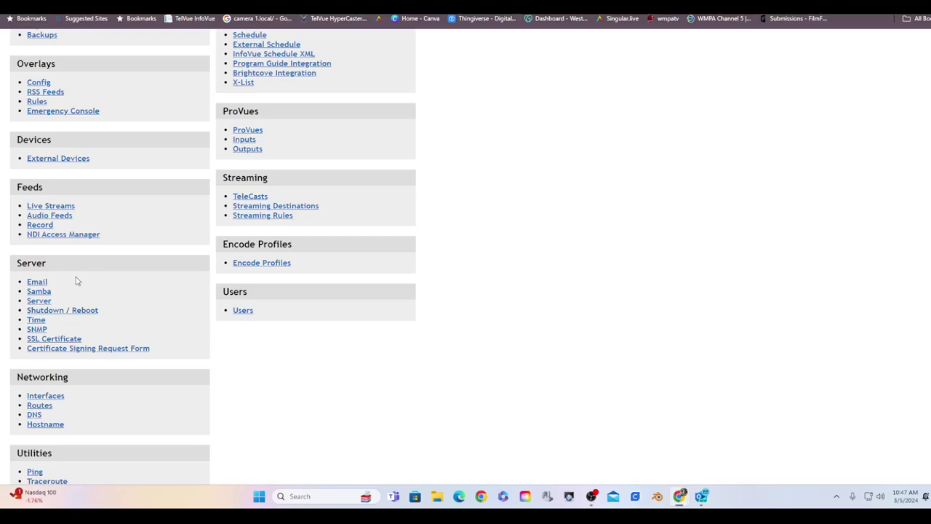
scroll(93, 242, "down", 2)
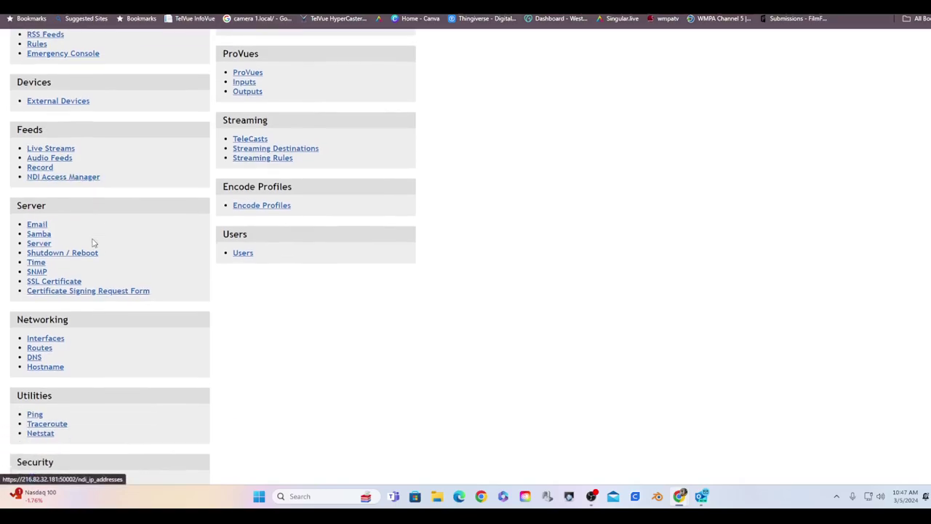
scroll(93, 242, "up", 5)
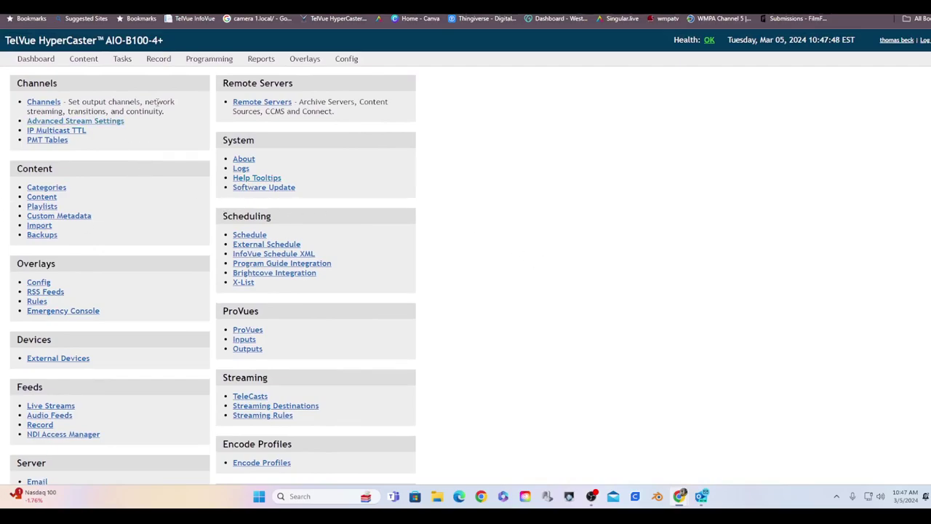
mouse_move(216, 64)
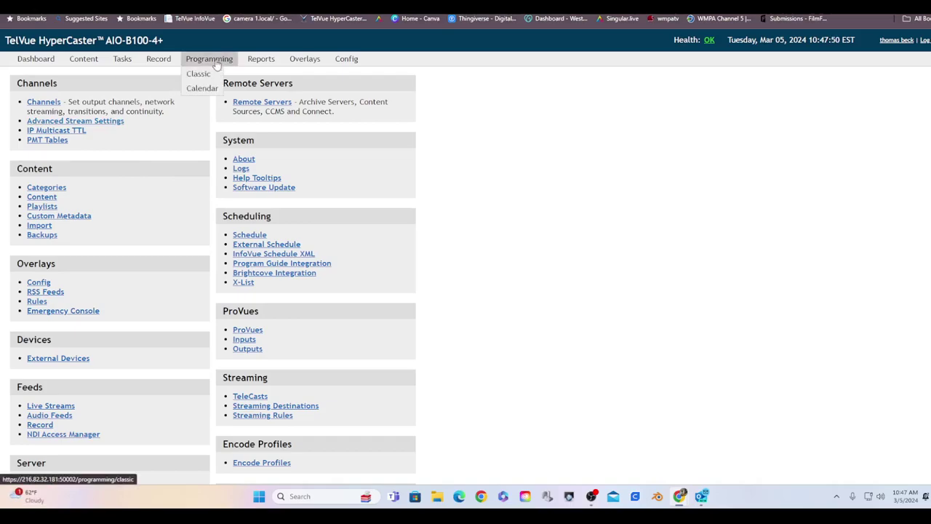
Step: Open the Calendar view for March 5, 2024, starting with HouseBall at 11:00
left_click(197, 62)
left_click(199, 89)
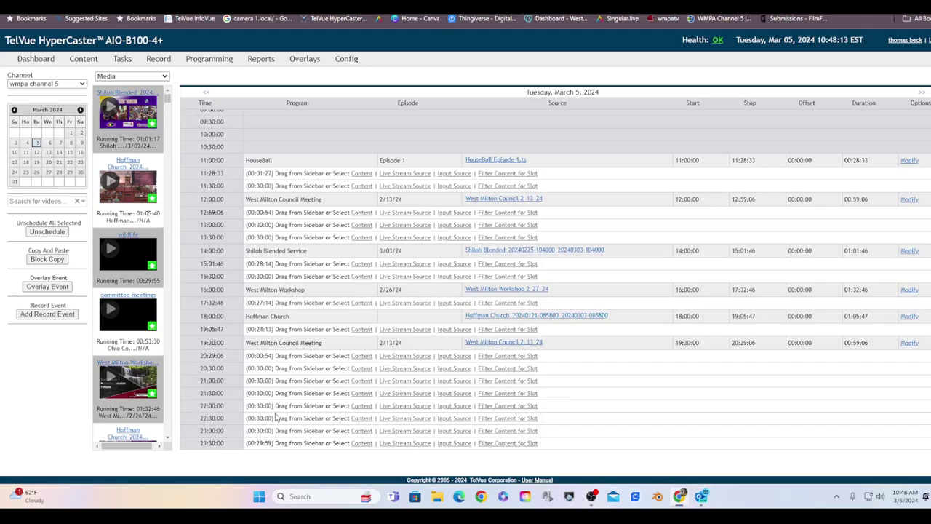
left_click(361, 370)
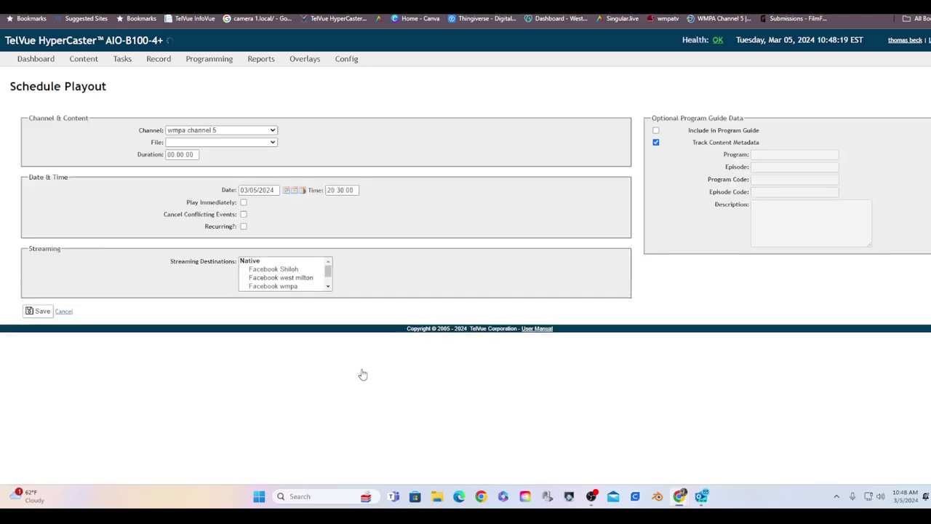
left_click(250, 145)
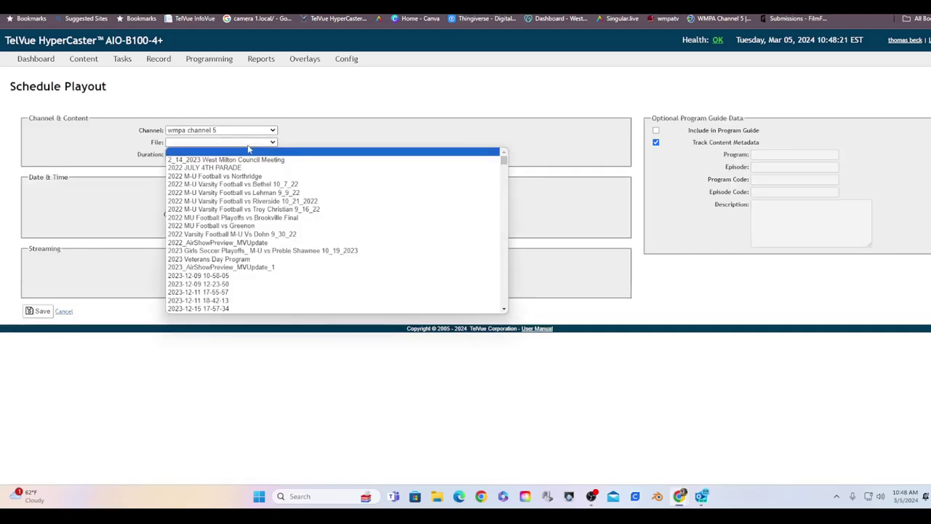
mouse_move(202, 66)
left_click(200, 87)
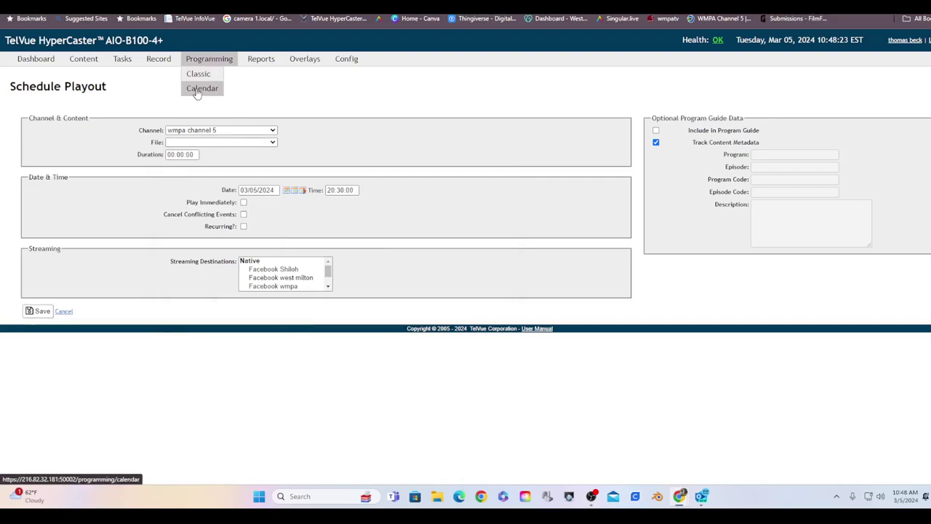
Step: Return to the March 5 calendar and show the Media, Stream, Input, Slide type choices
left_click(201, 88)
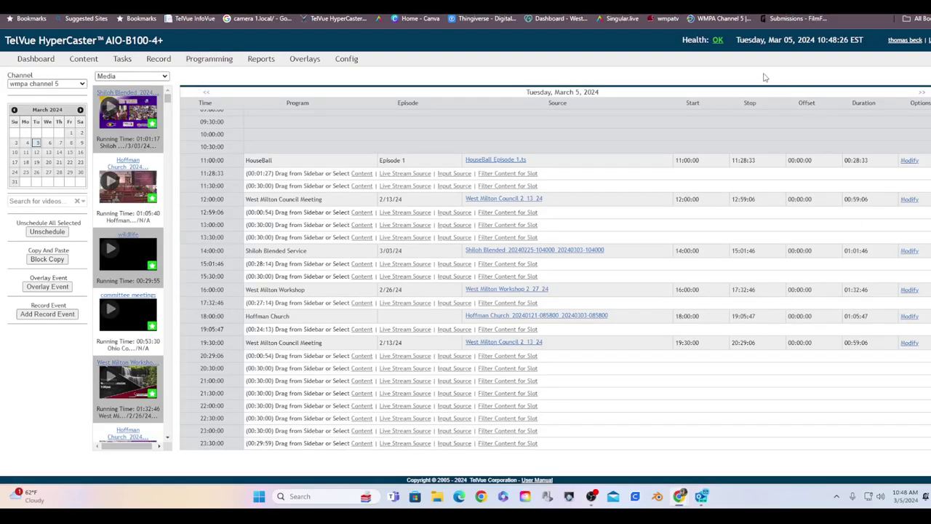
scroll(109, 149, "down", 10)
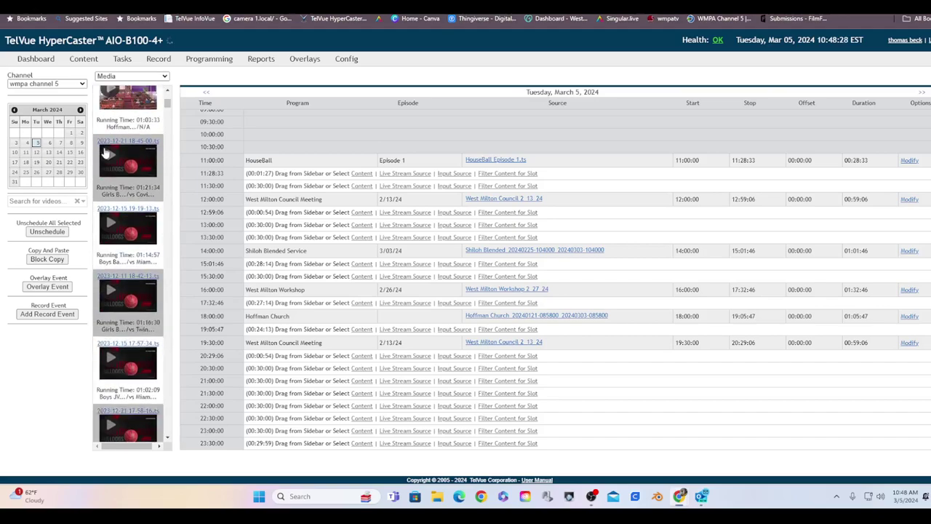
scroll(109, 154, "down", 5)
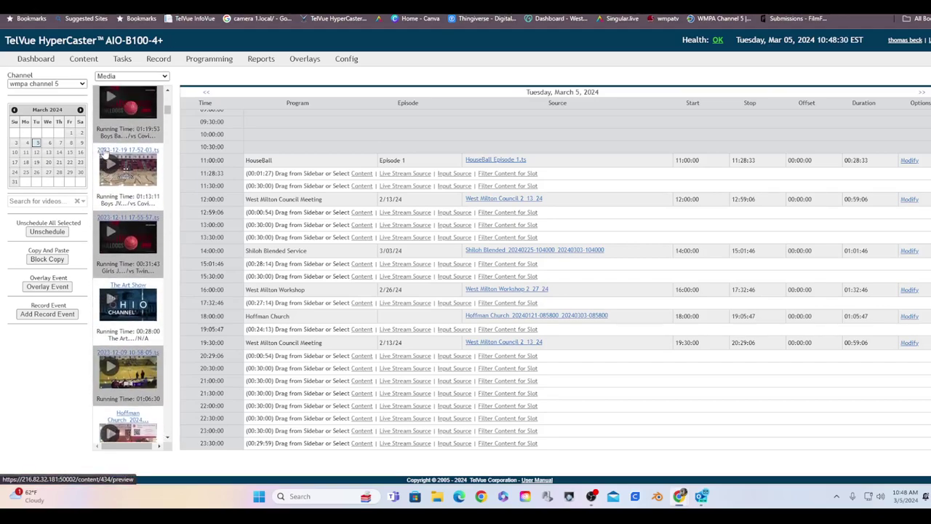
left_click(125, 77)
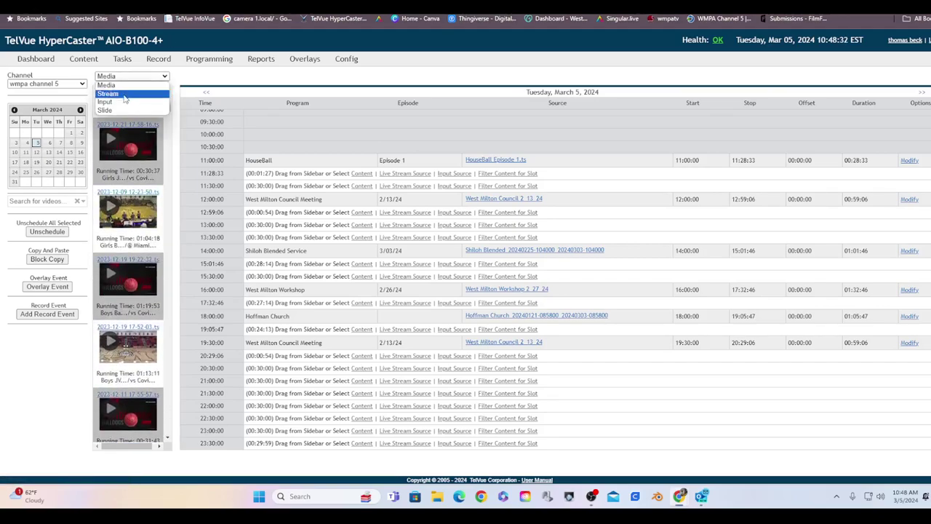
Step: List slides, add a one-minute Upcoming Programs slide at 11:28:33, and drop another at 15:01:46
left_click(121, 110)
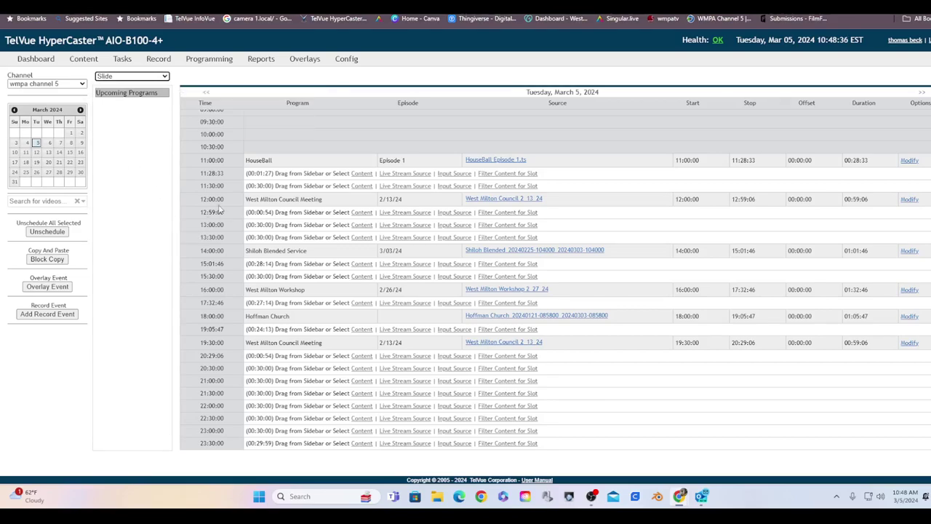
mouse_move(116, 98)
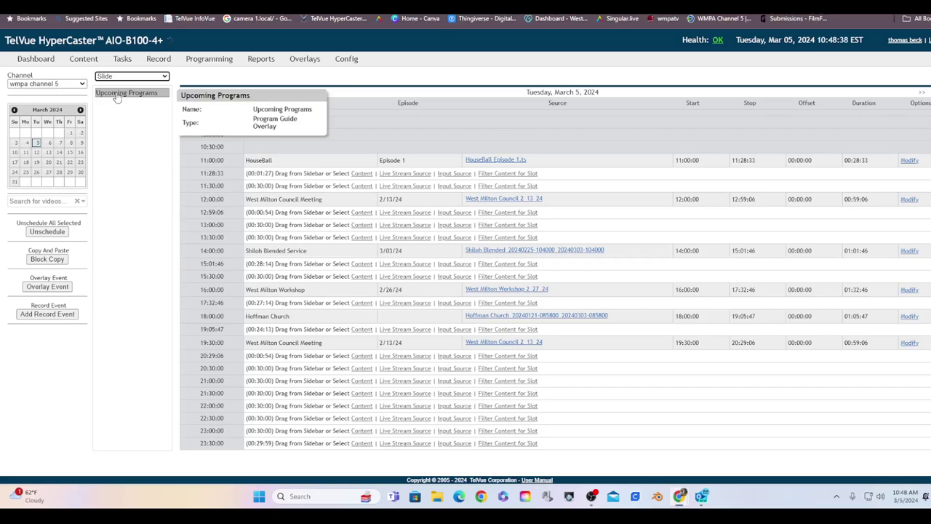
left_click_drag(117, 98, 390, 179)
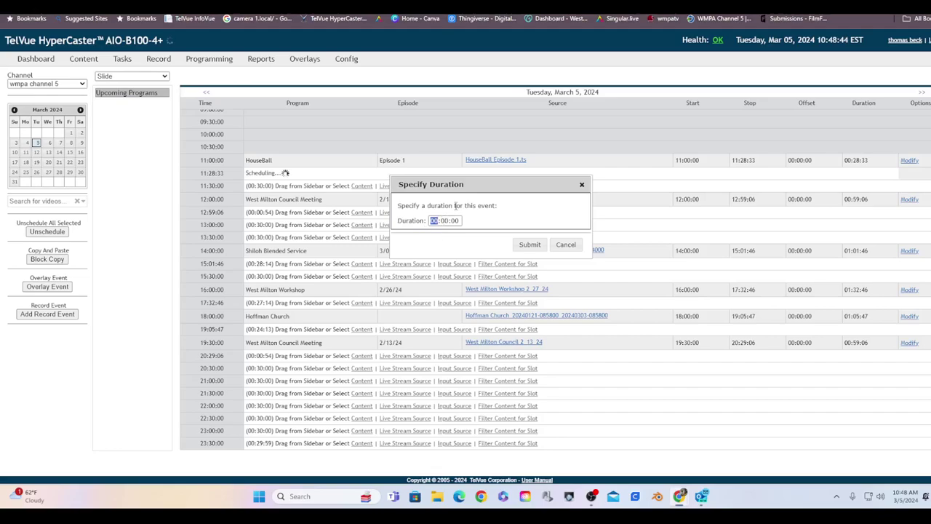
left_click(448, 219)
type("1")
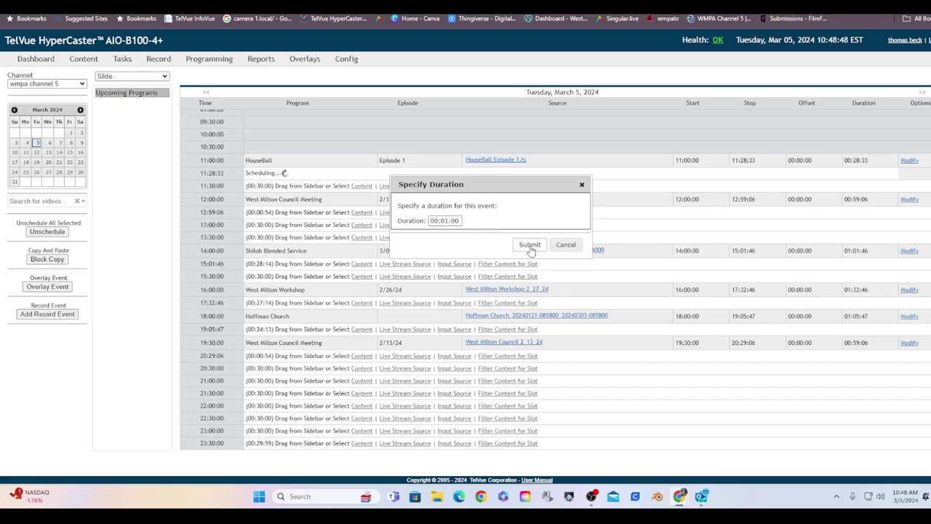
left_click(529, 245)
left_click_drag(138, 95, 291, 277)
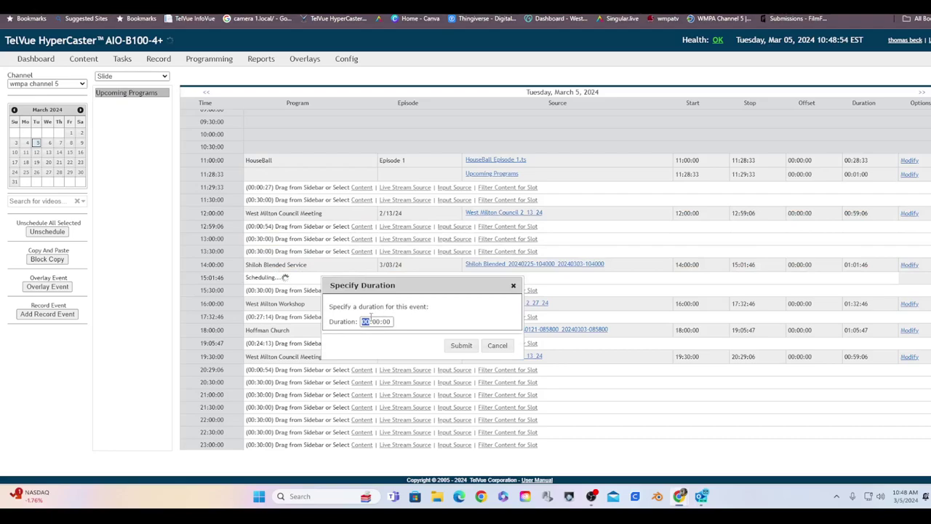
Step: Give the Upcoming Programs slide at 15:01:46 a 00:01:00 duration
left_click(377, 321)
type("01")
left_click(462, 345)
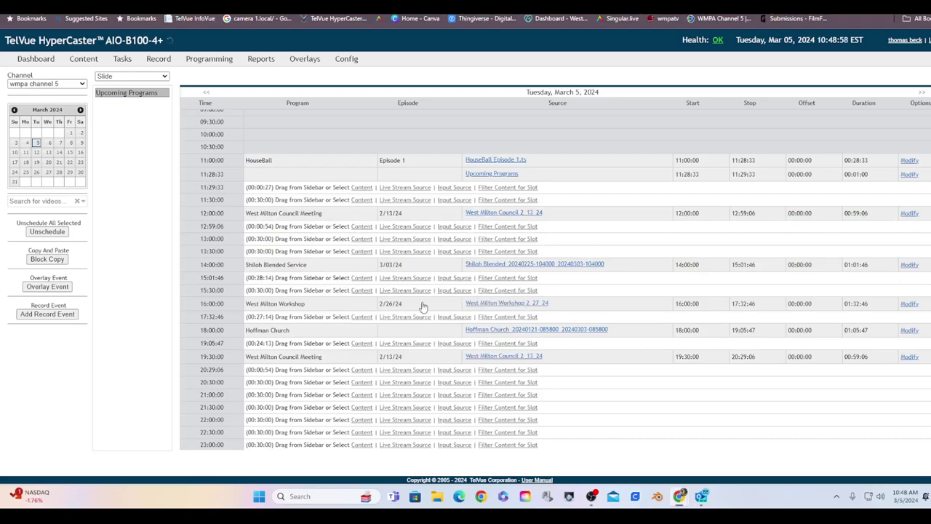
left_click_drag(135, 95, 383, 267)
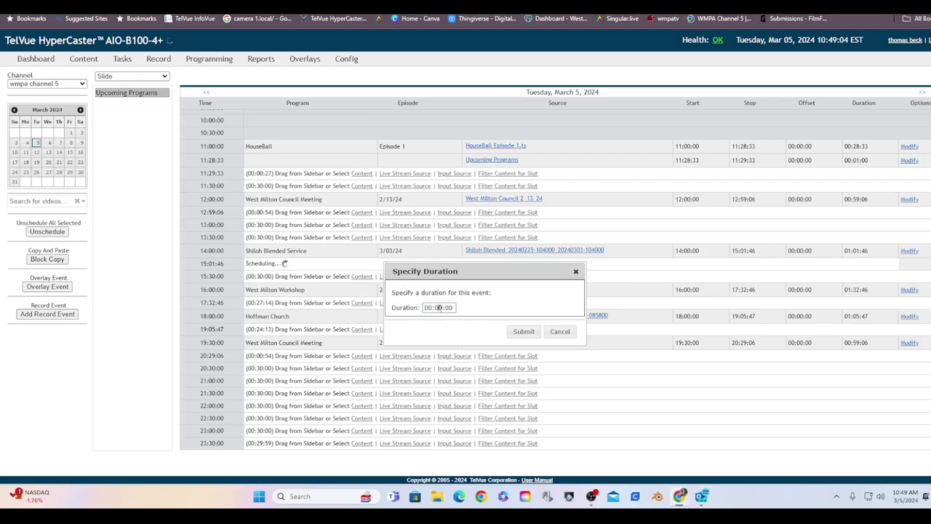
left_click(430, 308)
left_click(438, 308)
type("01")
left_click(525, 332)
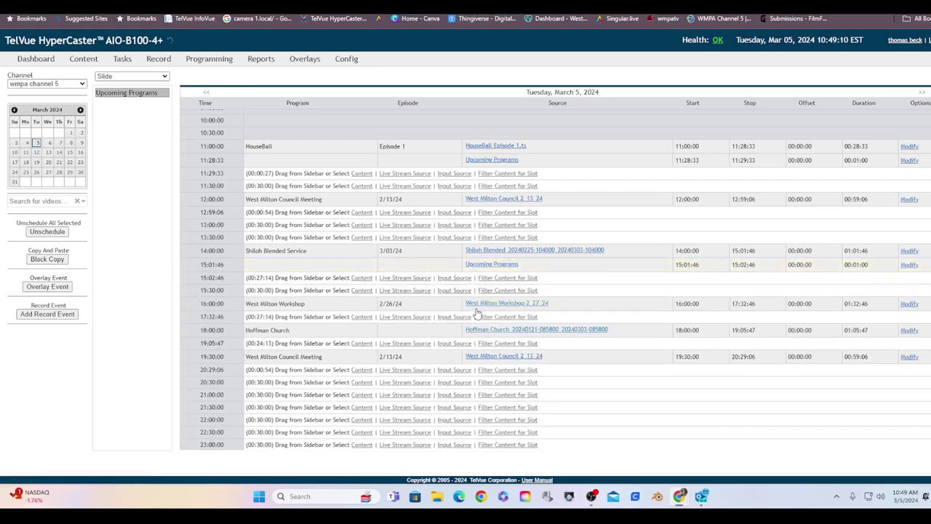
Step: Add one-minute Upcoming Programs slides at 17:32:46 and after Hoffman Church at 19:05:47
left_click_drag(152, 93, 402, 321)
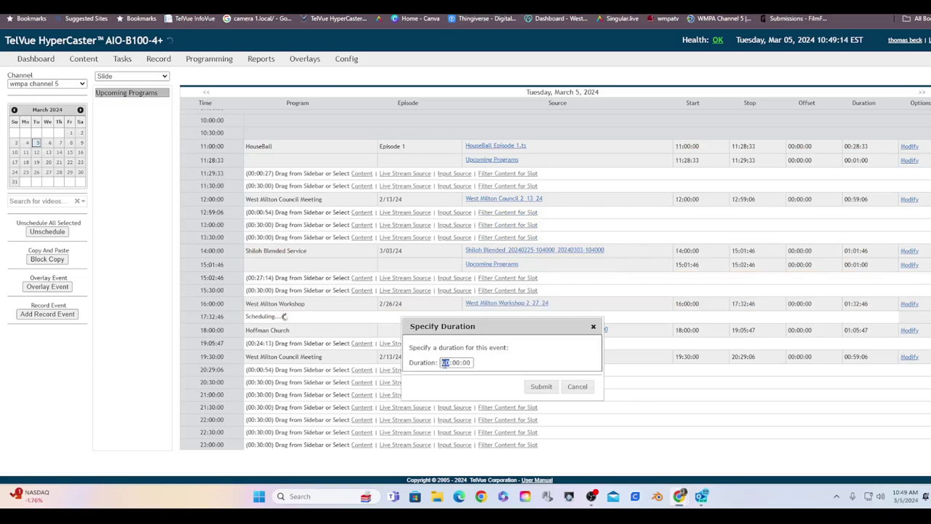
left_click_drag(441, 362, 463, 347)
double_click(457, 363)
left_click(541, 386)
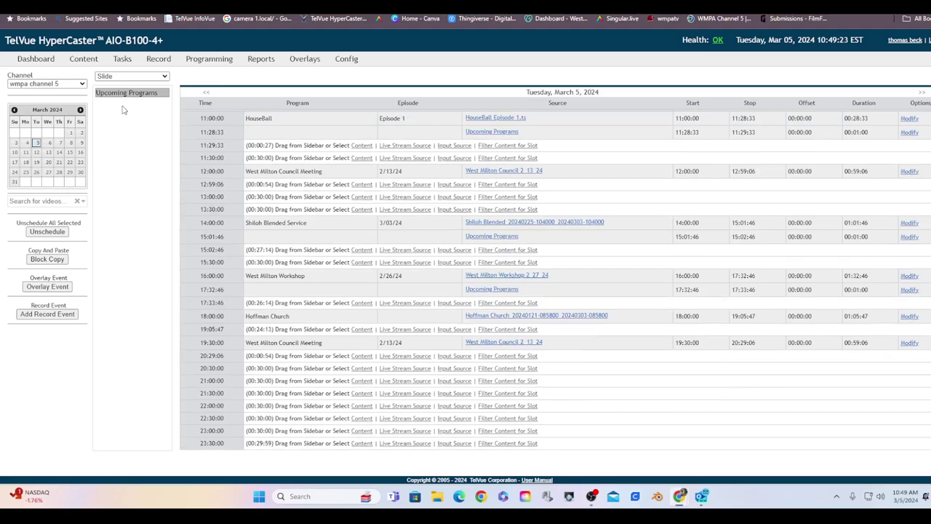
left_click_drag(126, 94, 356, 332)
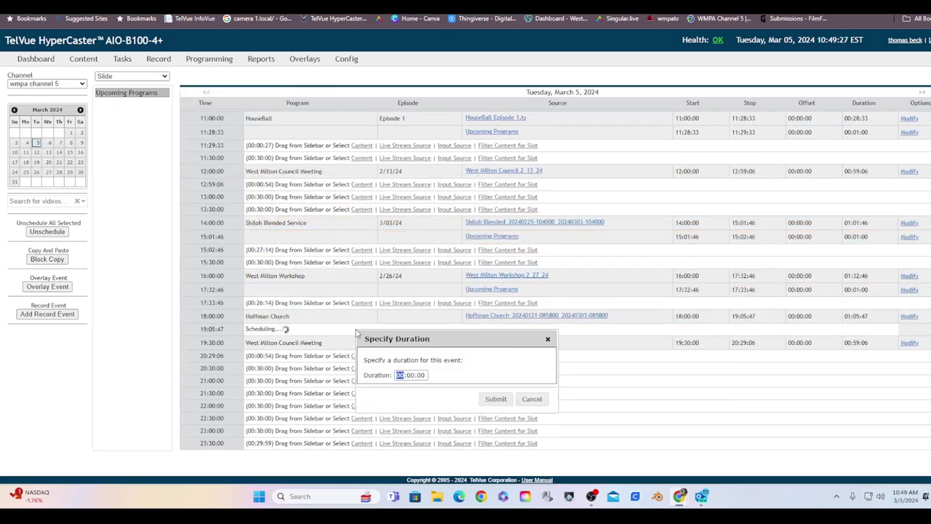
left_click(415, 376)
left_click(413, 376)
type("24")
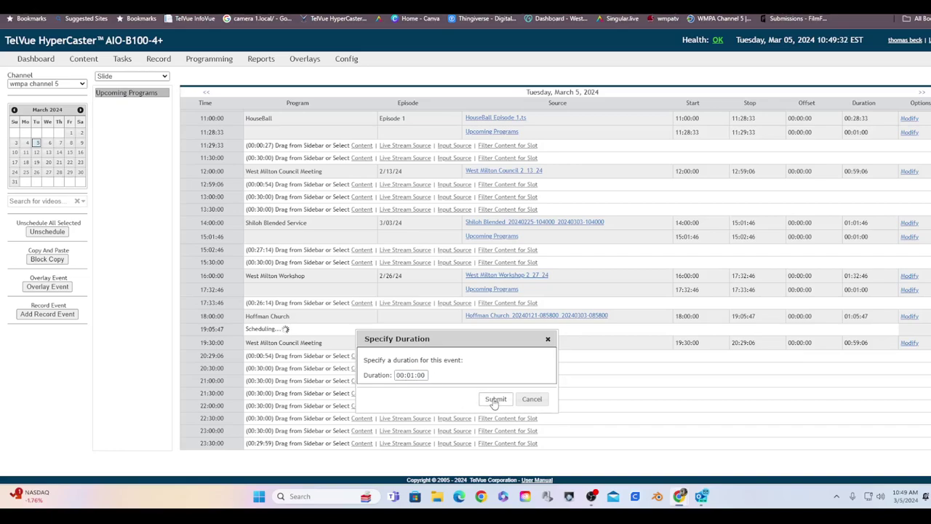
left_click(495, 398)
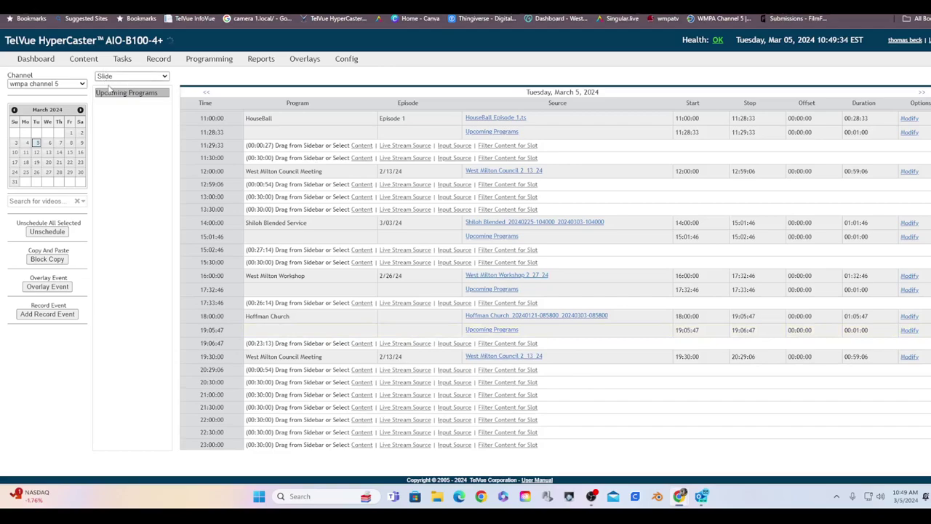
Step: Add a one-minute Upcoming Programs slide at 20:29:06 after the council meeting
left_click_drag(109, 95, 502, 371)
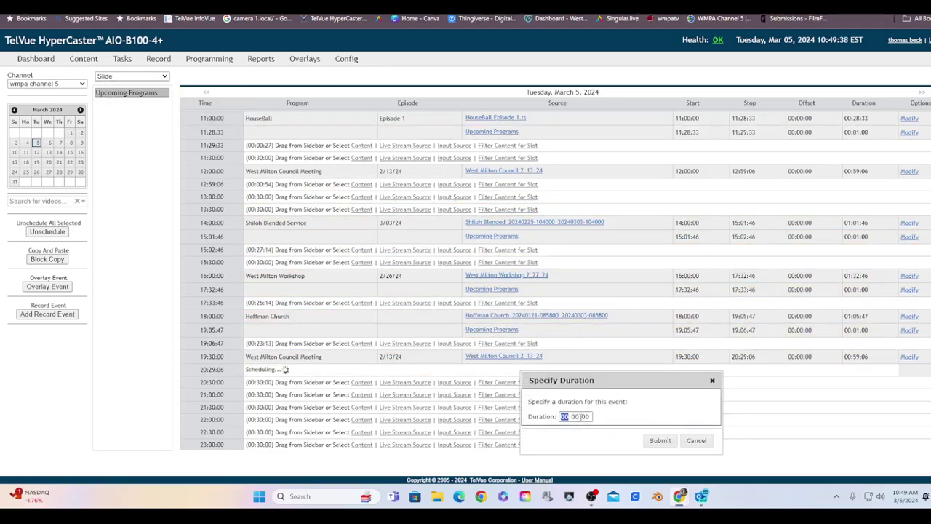
key("Tab")
left_click(660, 440)
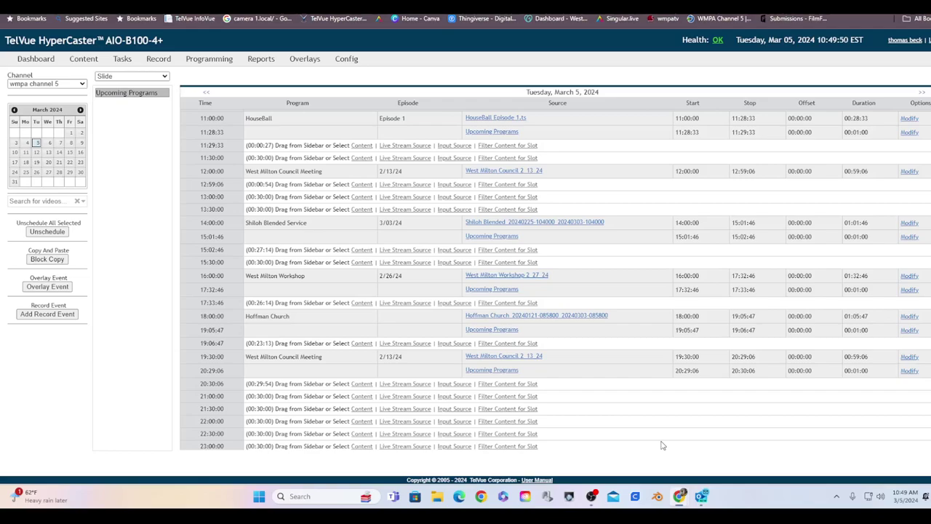
Step: Switch the sidebar to Media and schedule Girls Basketball vs Twin Valley South for 21:00–22:16:30
scroll(502, 364, "down", 1)
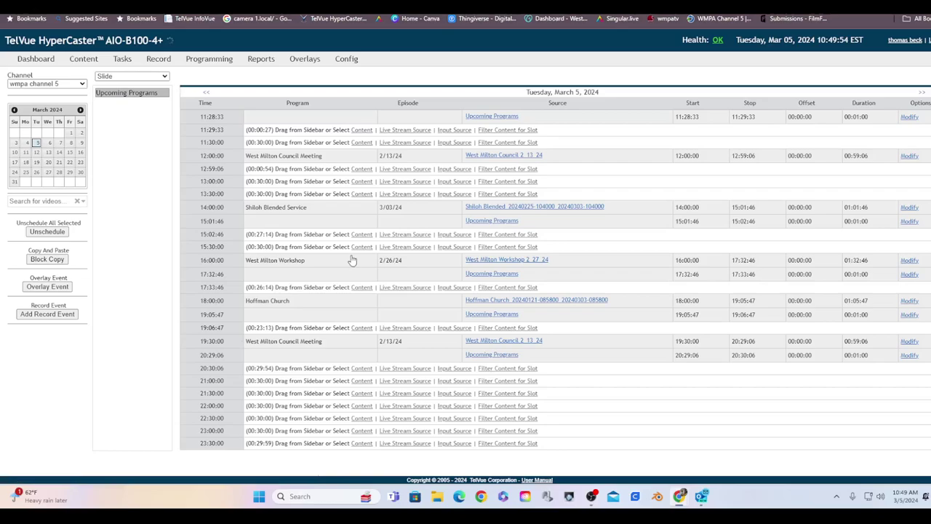
left_click(155, 77)
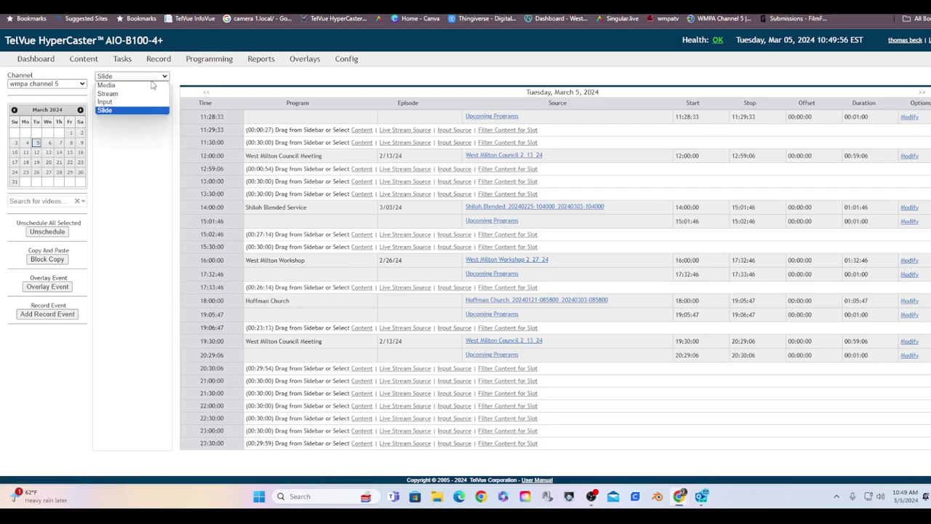
left_click(144, 86)
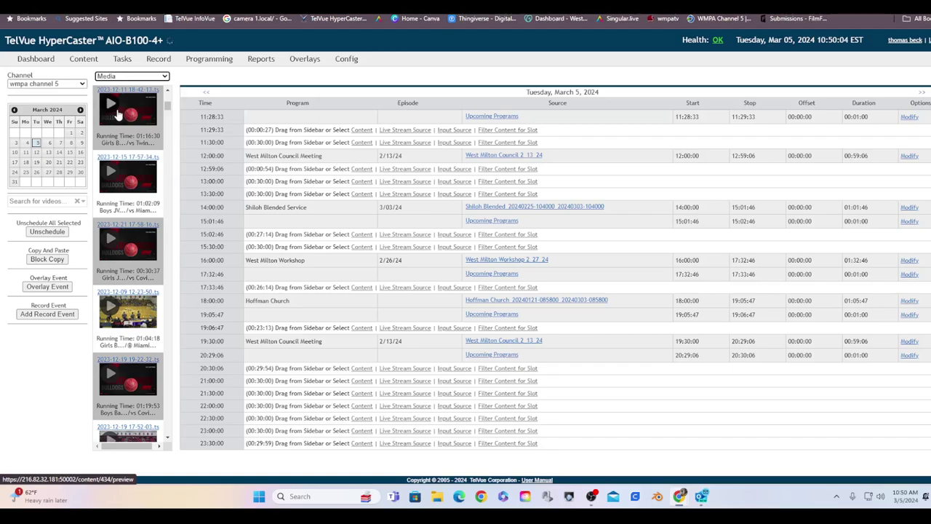
left_click_drag(116, 114, 283, 384)
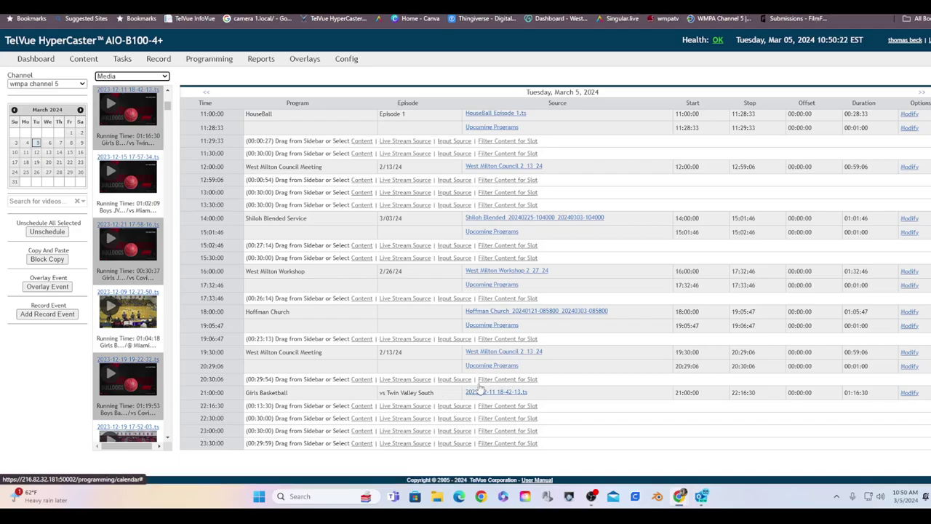
mouse_move(474, 397)
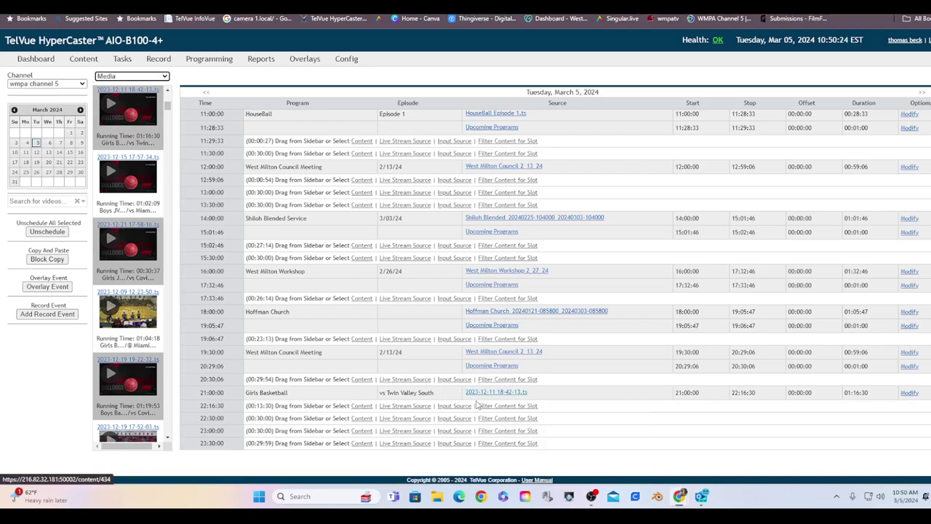
mouse_move(486, 371)
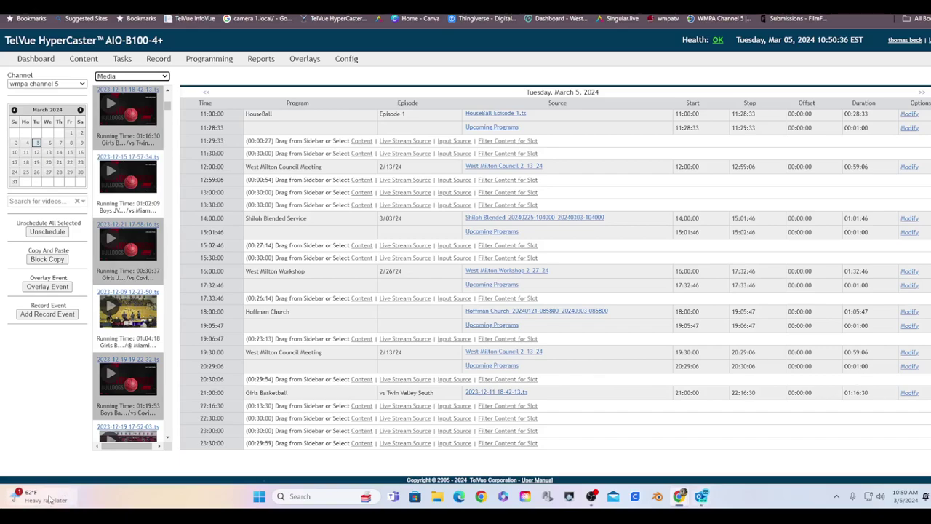
scroll(376, 304, "up", 2)
scroll(373, 305, "up", 3)
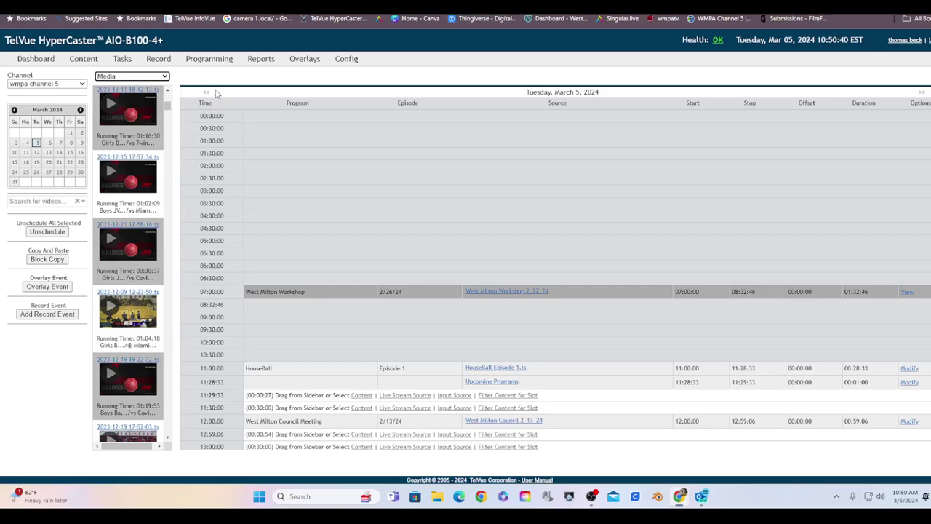
scroll(366, 204, "down", 5)
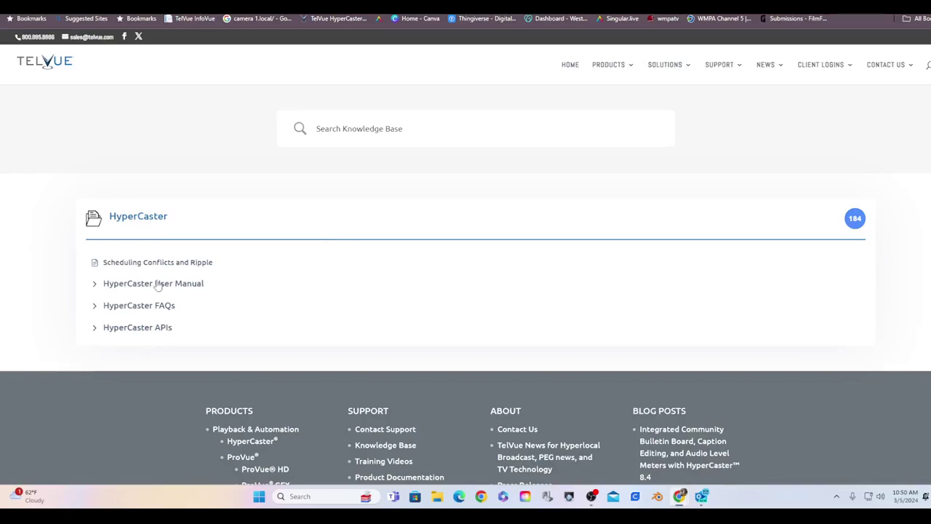
Step: Expand the HyperCaster User Manual to show Configuration, Content Management, Programming, Graphics and other sections
left_click(143, 293)
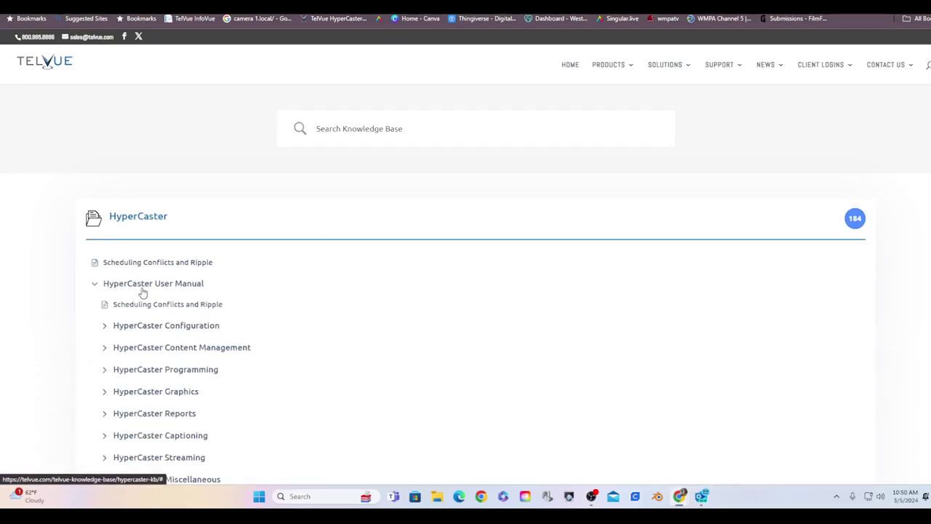
scroll(143, 293, "down", 2)
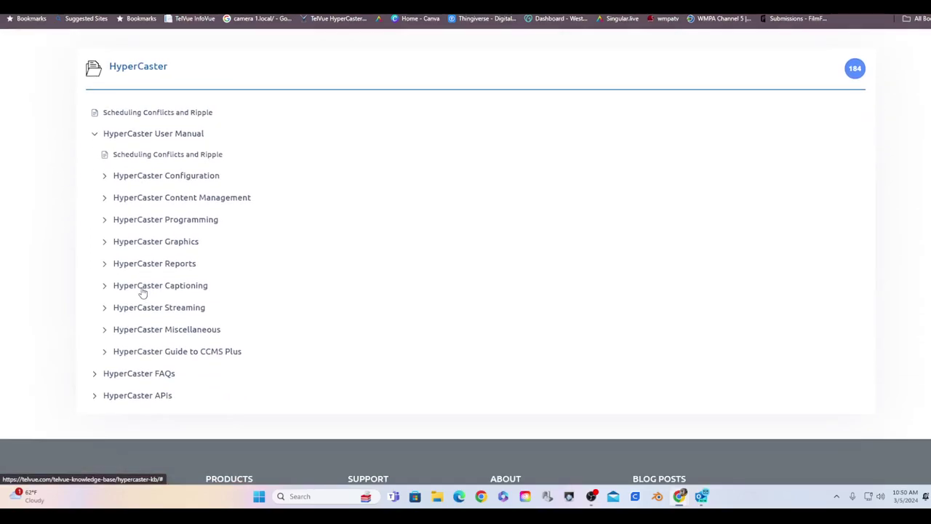
scroll(142, 293, "up", 1)
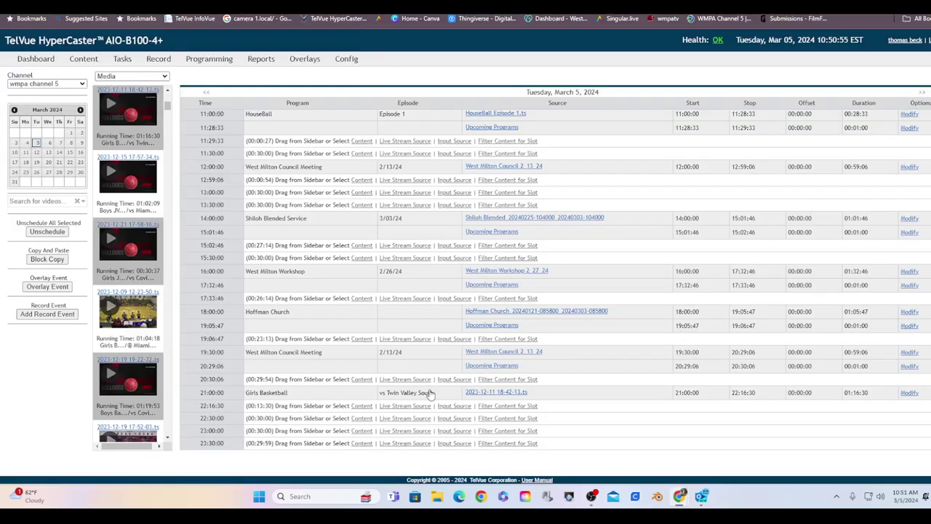
Step: Scroll through the March 5 wmpa channel 5 schedule, starting with West Milton Workshop at 07:00
scroll(430, 393, "up", 5)
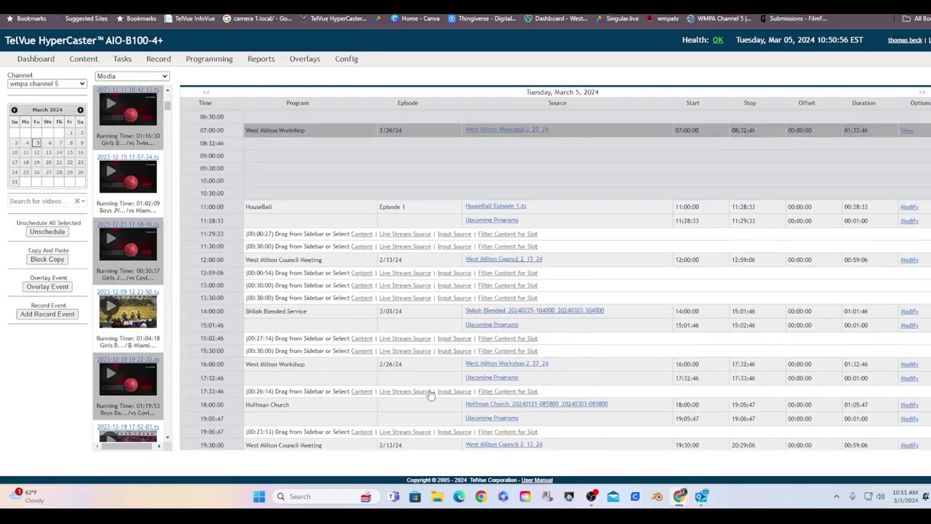
scroll(389, 441, "down", 5)
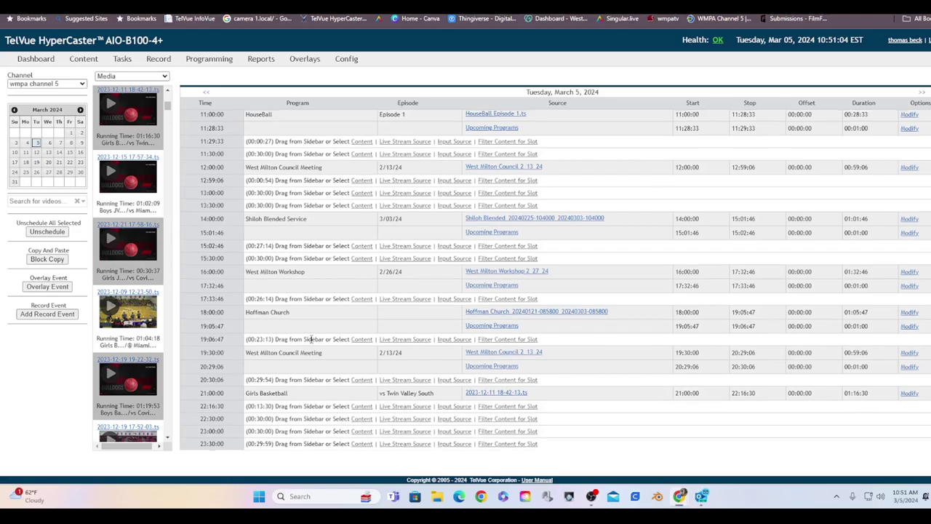
scroll(311, 340, "up", 5)
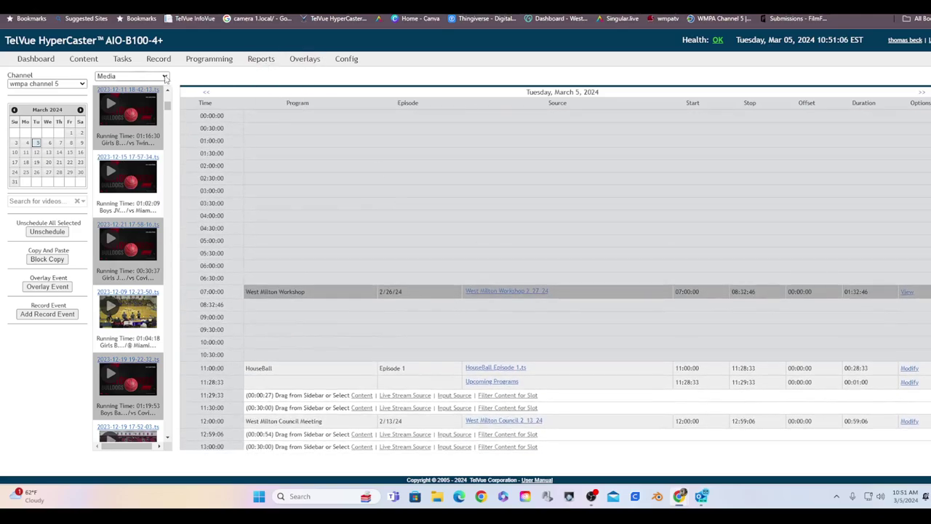